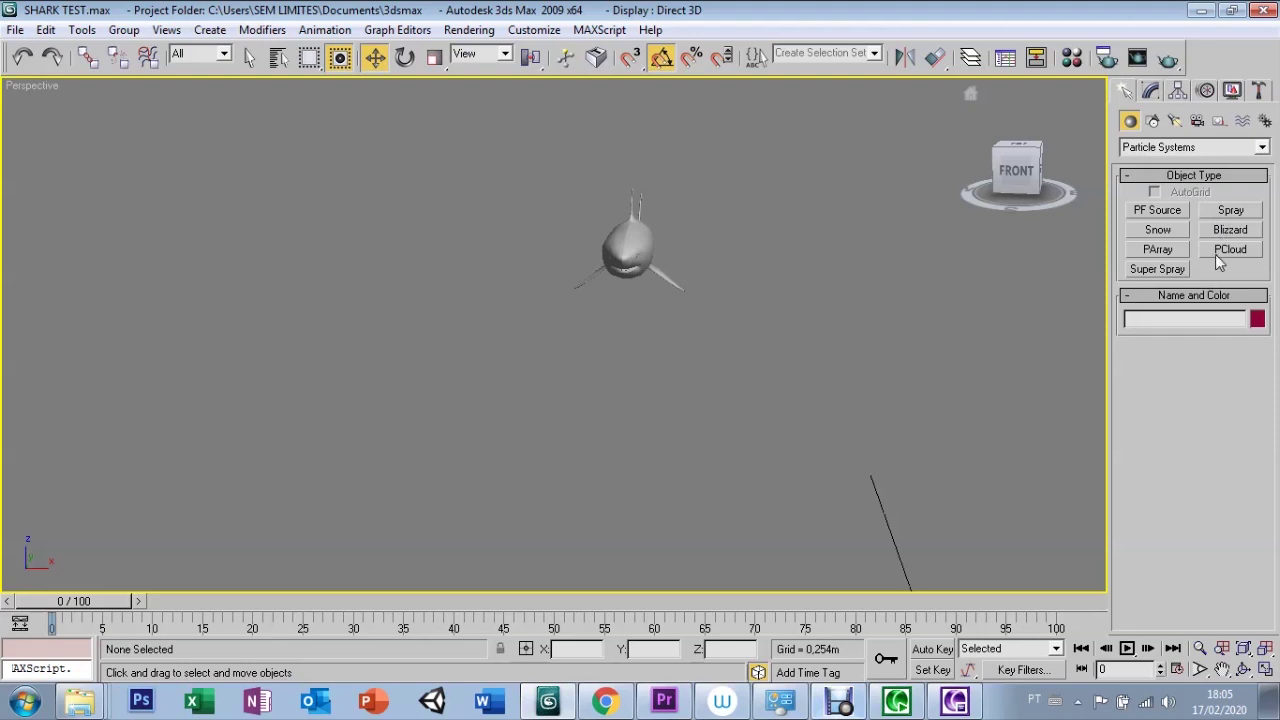
# Start creating a Super Spray particle system from the Particle Systems category
pyautogui.click(1155, 271)
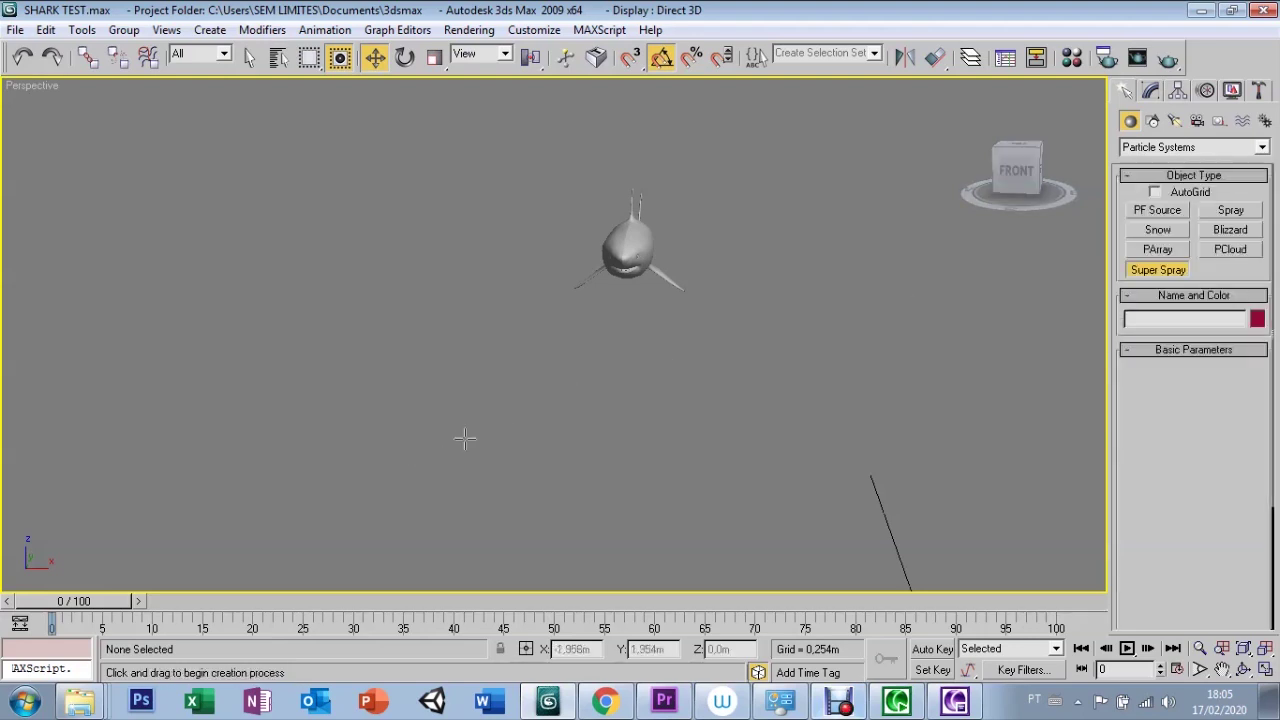
# In the four-view layout, draw SuperSpray01 in the Top view and move it beside the shark
pyautogui.click(1263, 670)
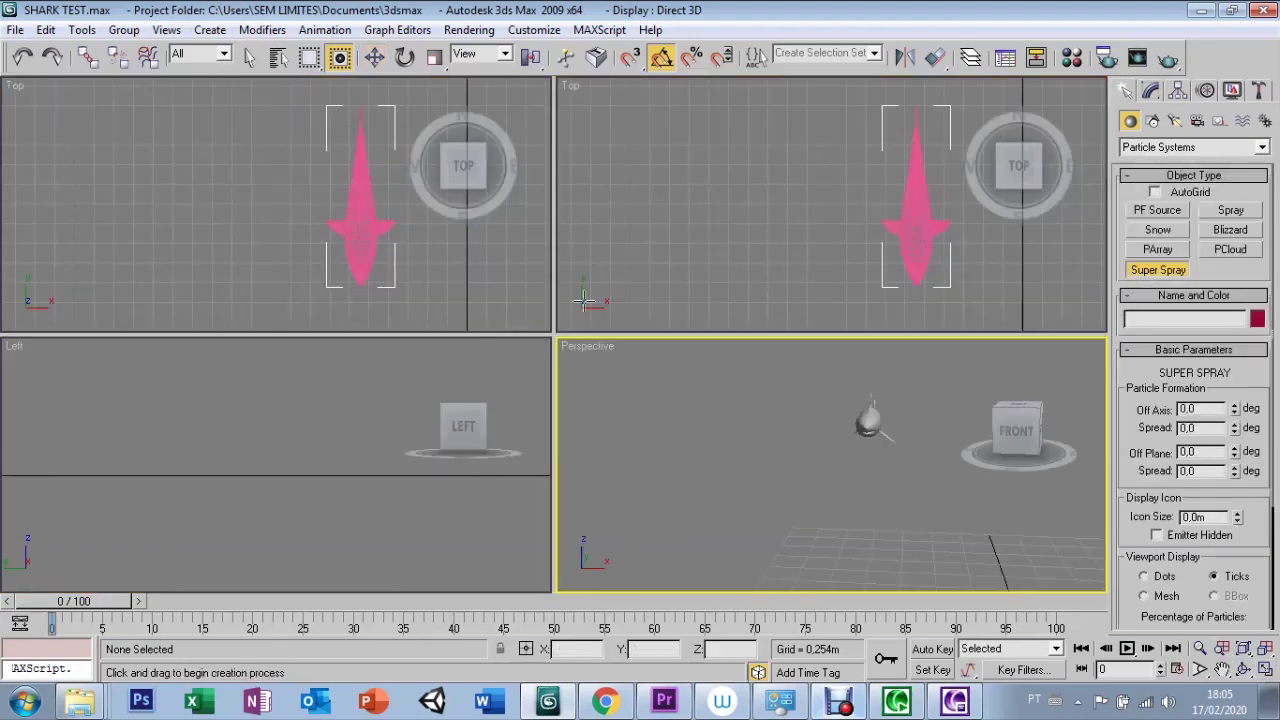
pyautogui.moveTo(141, 197); pyautogui.dragTo(182, 243)
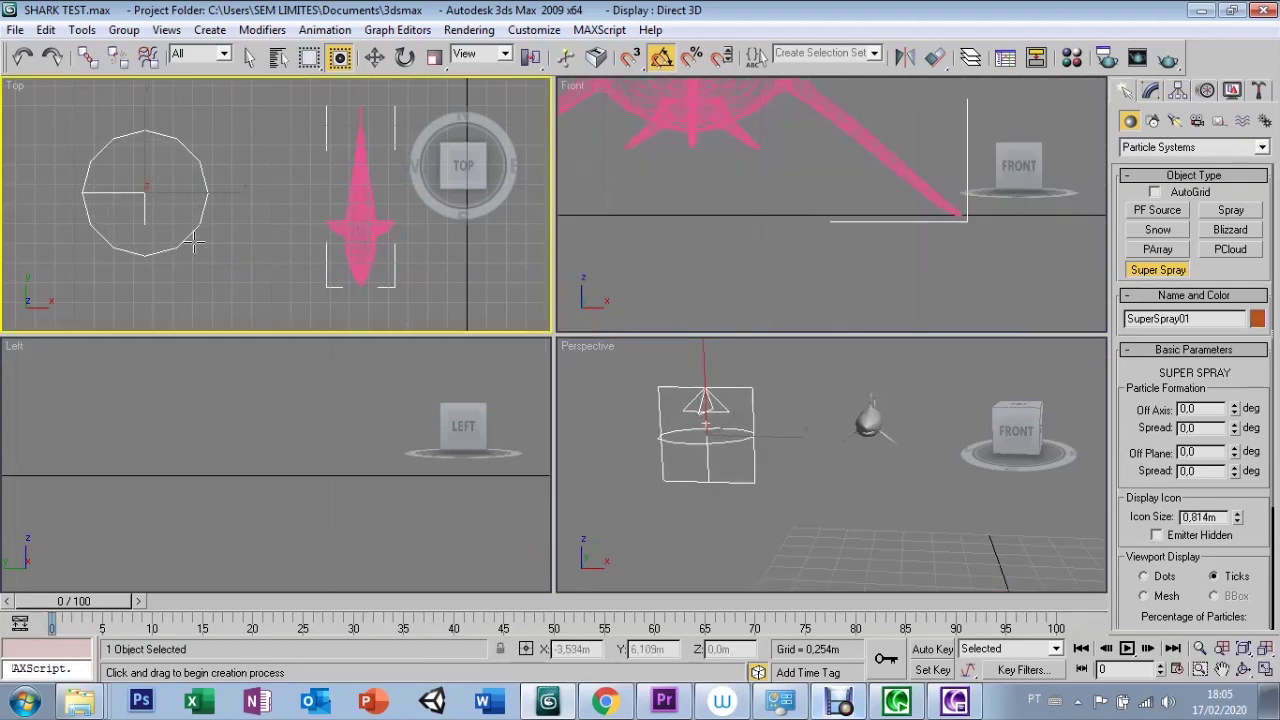
pyautogui.press('w')
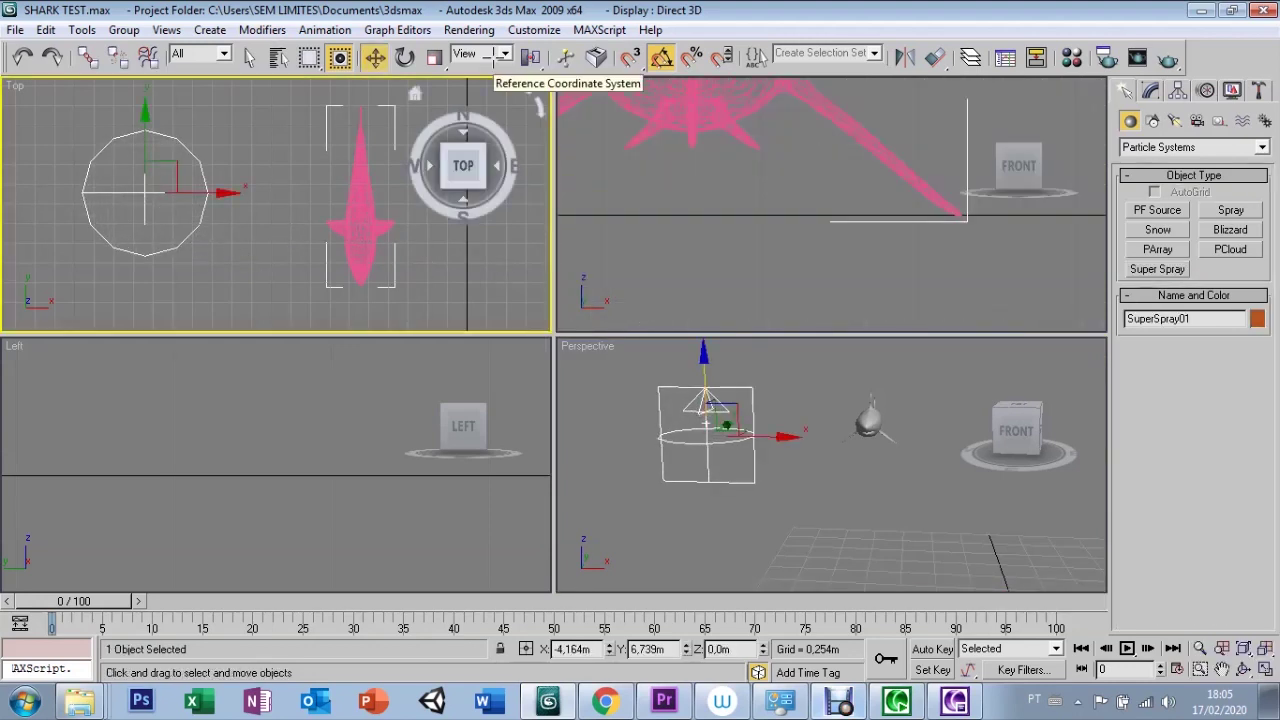
pyautogui.moveTo(700, 374)
pyautogui.mouseDown()
pyautogui.moveTo(805, 511)
pyautogui.moveTo(872, 512)
pyautogui.mouseUp()
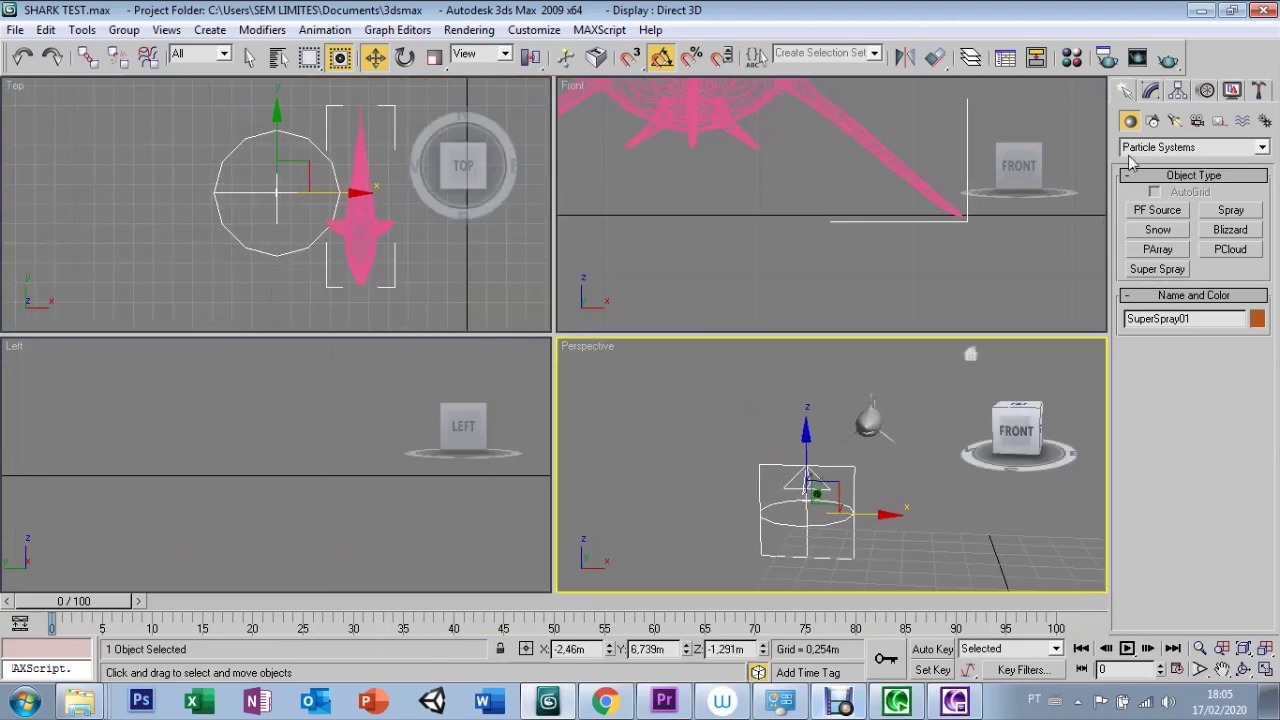
pyautogui.click(1150, 92)
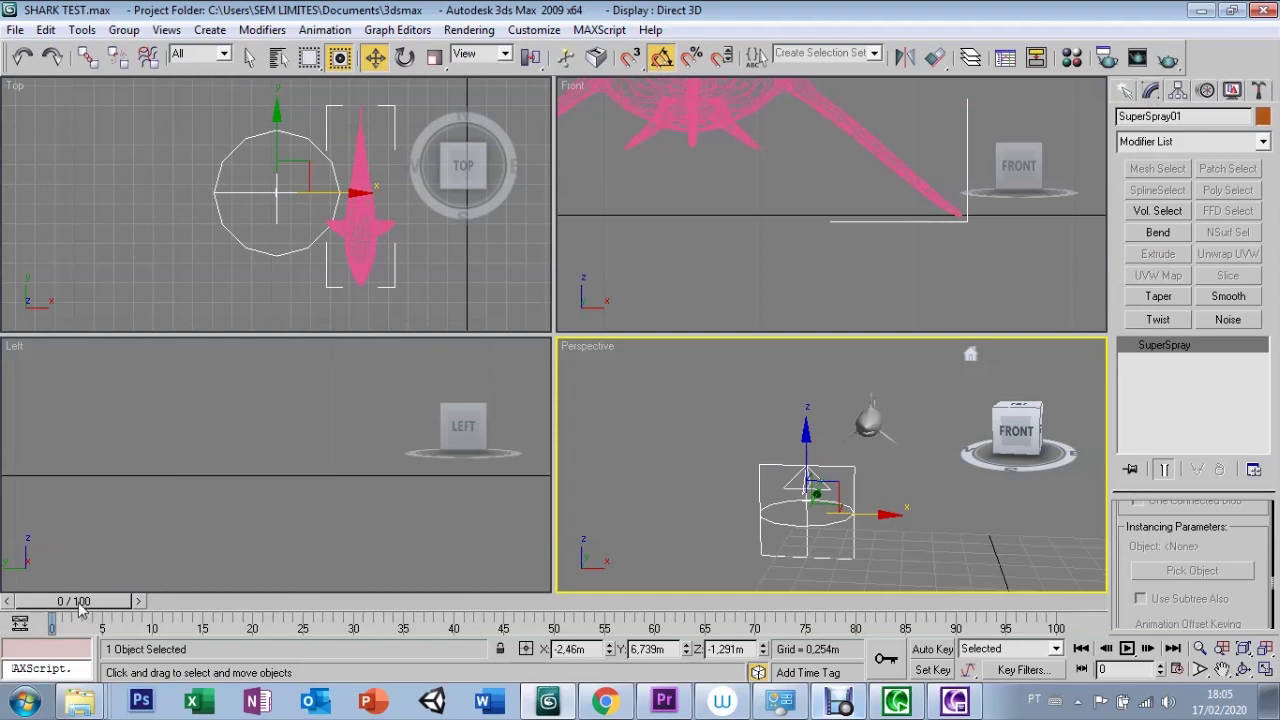
# Preview the spray later in the animation, then scroll back up to Basic Parameters
pyautogui.moveTo(80, 607)
pyautogui.mouseDown()
pyautogui.moveTo(620, 605)
pyautogui.moveTo(125, 605)
pyautogui.moveTo(203, 628)
pyautogui.moveTo(55, 610)
pyautogui.moveTo(180, 605)
pyautogui.moveTo(52, 608)
pyautogui.mouseUp()
pyautogui.press('w')
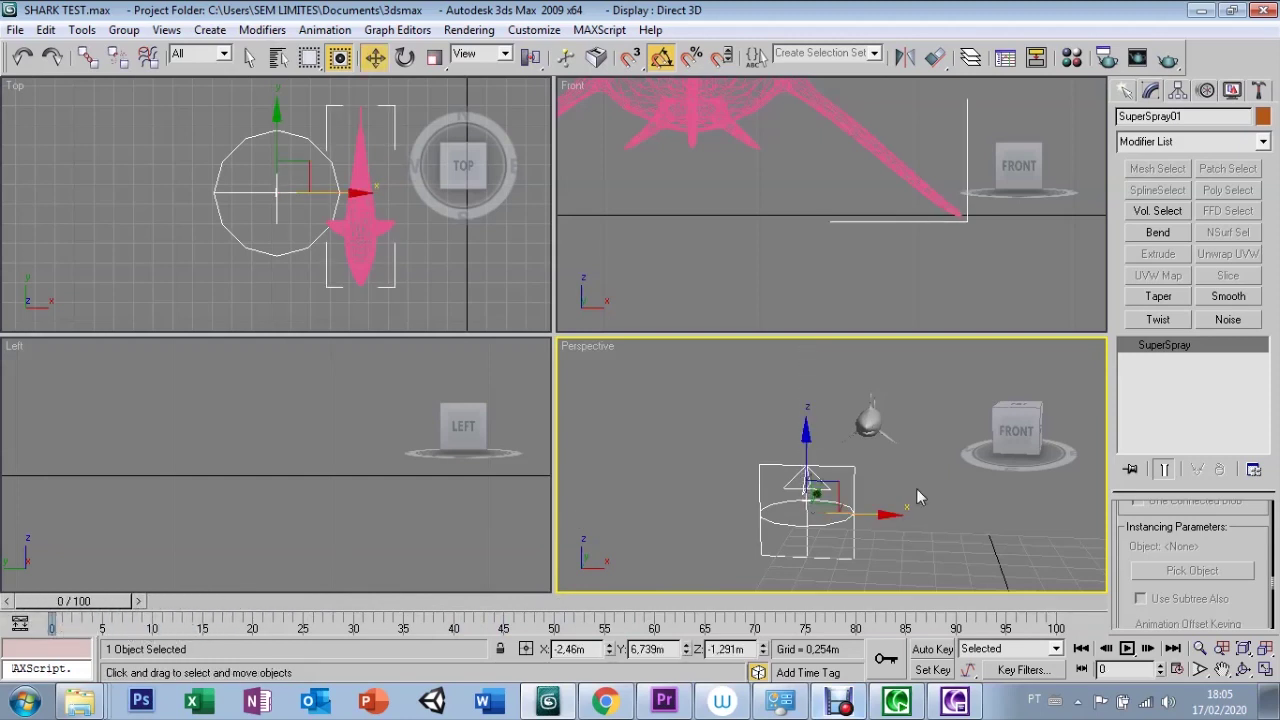
pyautogui.scroll(2, 1122, 528)
pyautogui.scroll(2, 1140, 535)
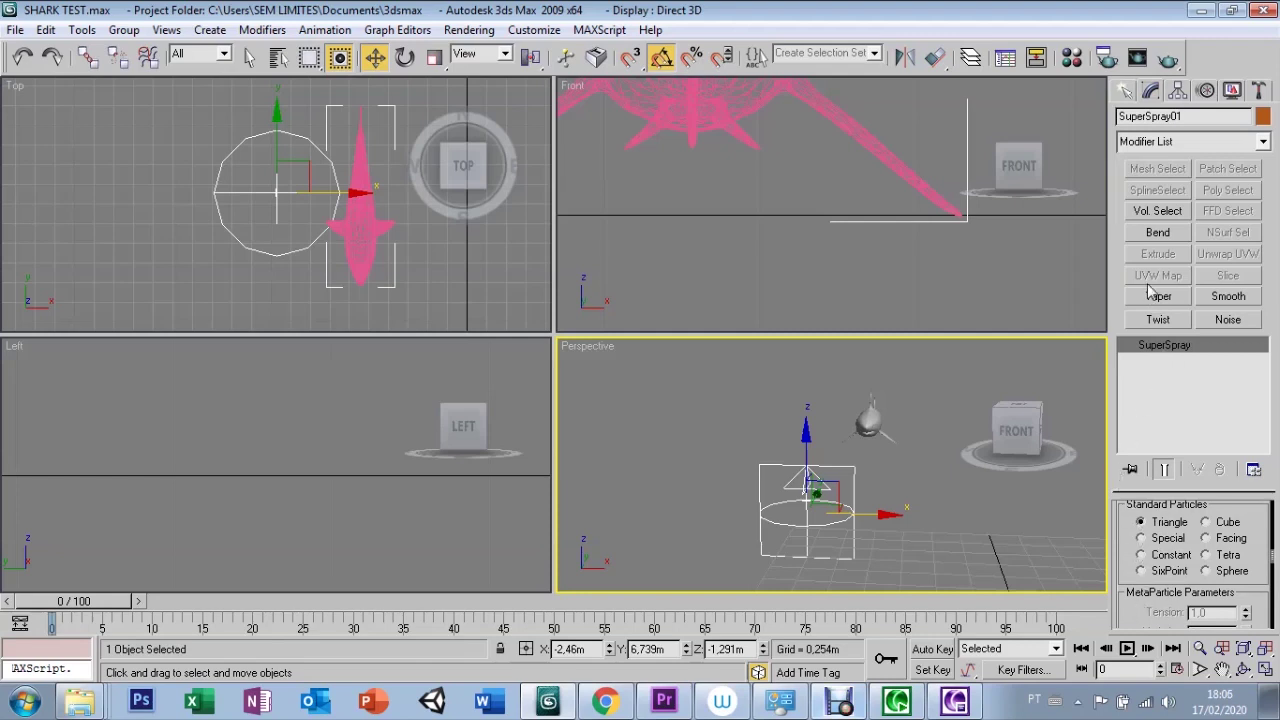
pyautogui.scroll(3, 1130, 522)
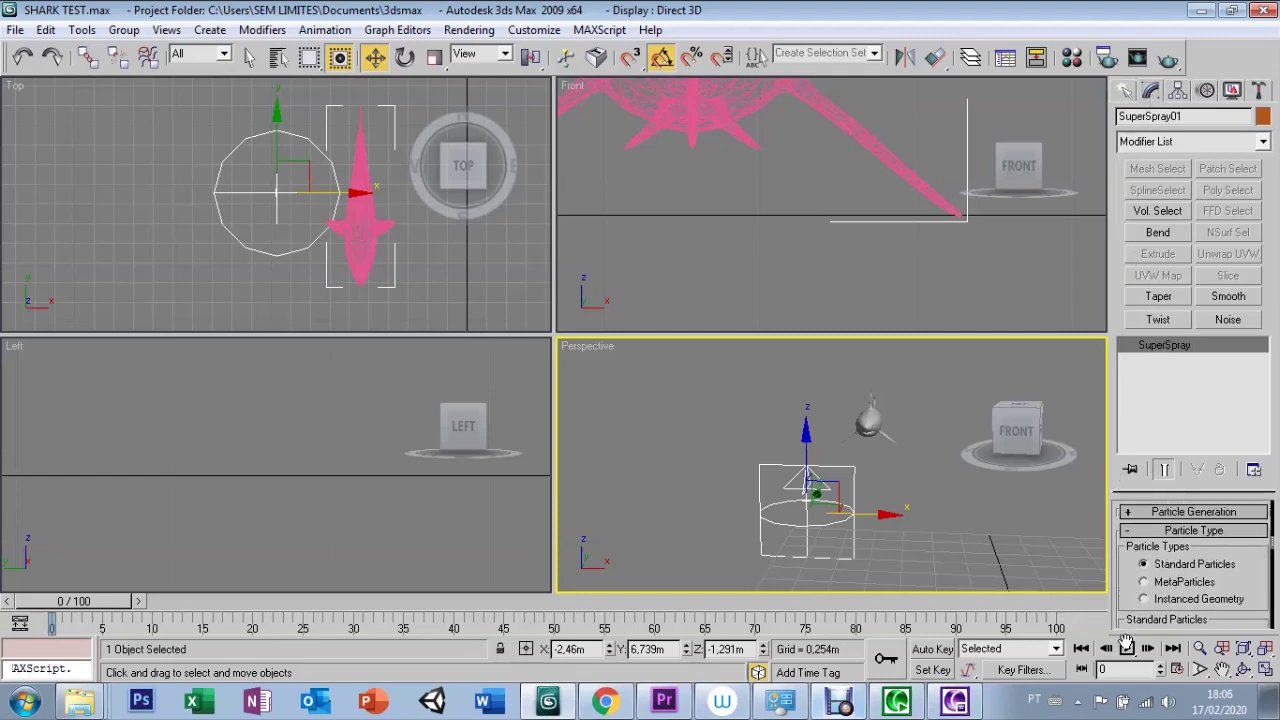
pyautogui.scroll(3, 1127, 545)
pyautogui.scroll(2, 1130, 540)
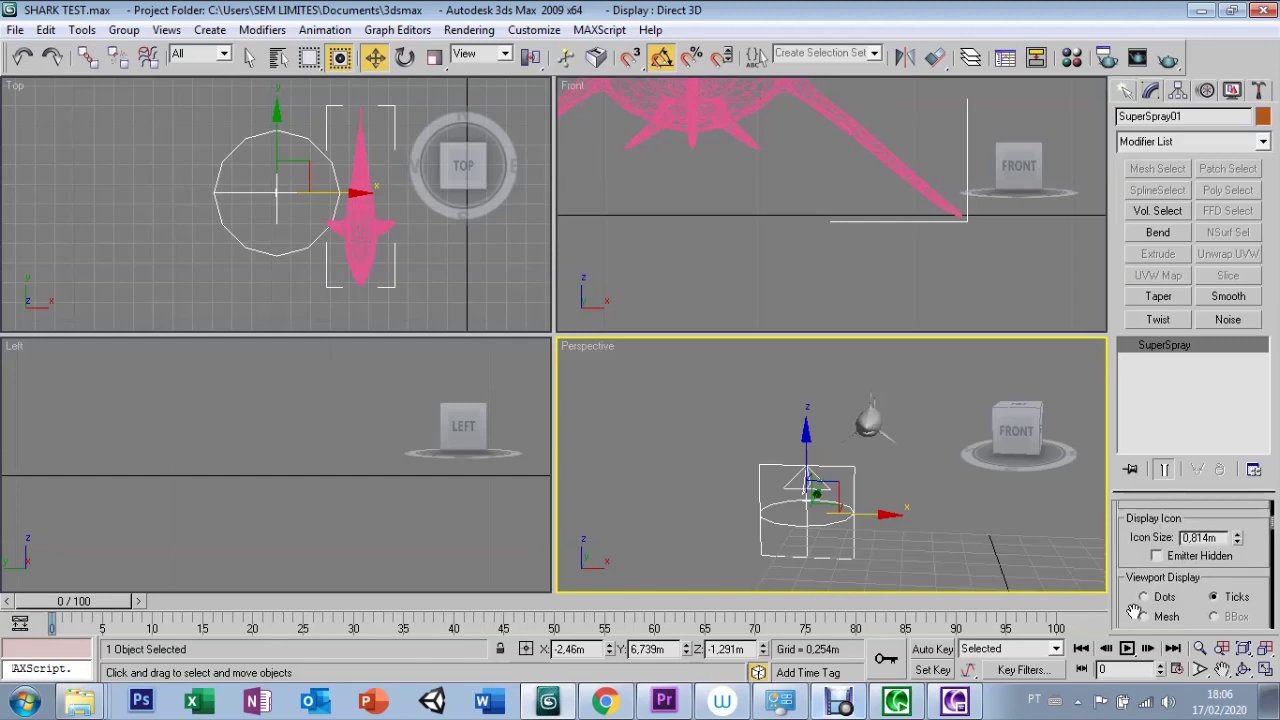
pyautogui.scroll(2, 1135, 560)
pyautogui.scroll(2, 1137, 564)
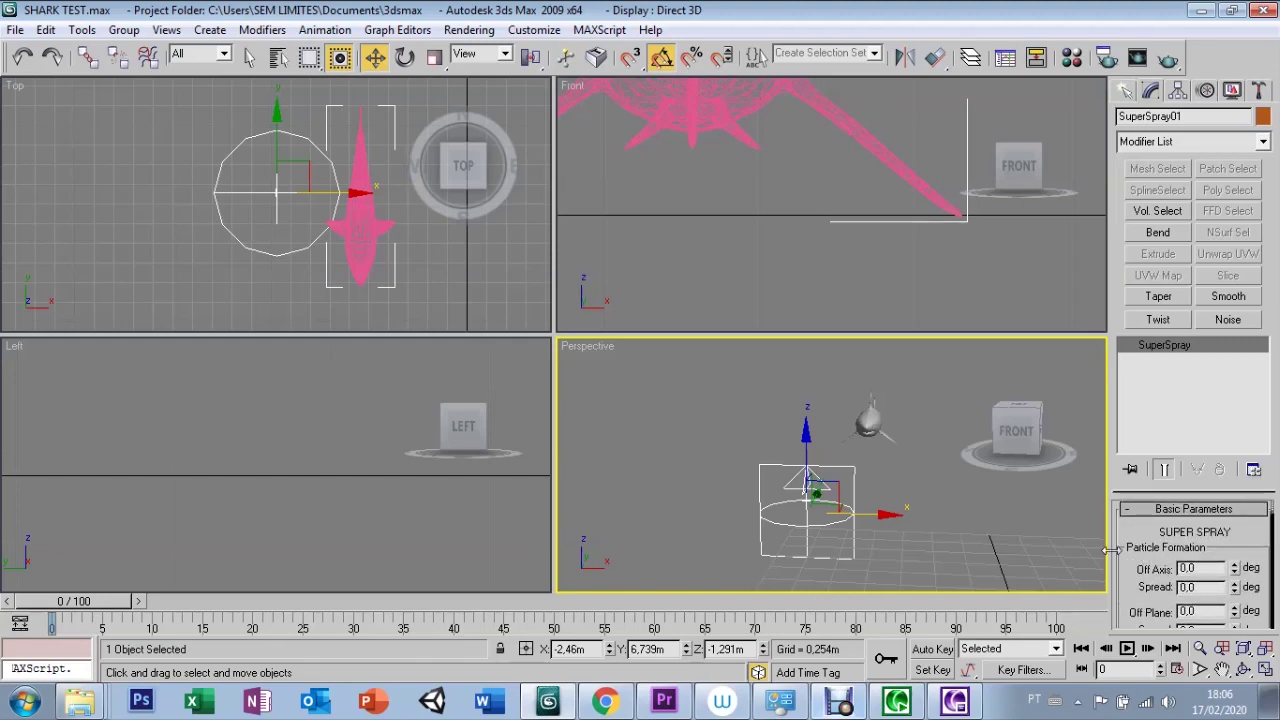
# Set Off Axis 7/Spread 37, Off Plane 67/Spread 64, and Icon Size 1.001m
pyautogui.moveTo(88, 608); pyautogui.dragTo(245, 605)
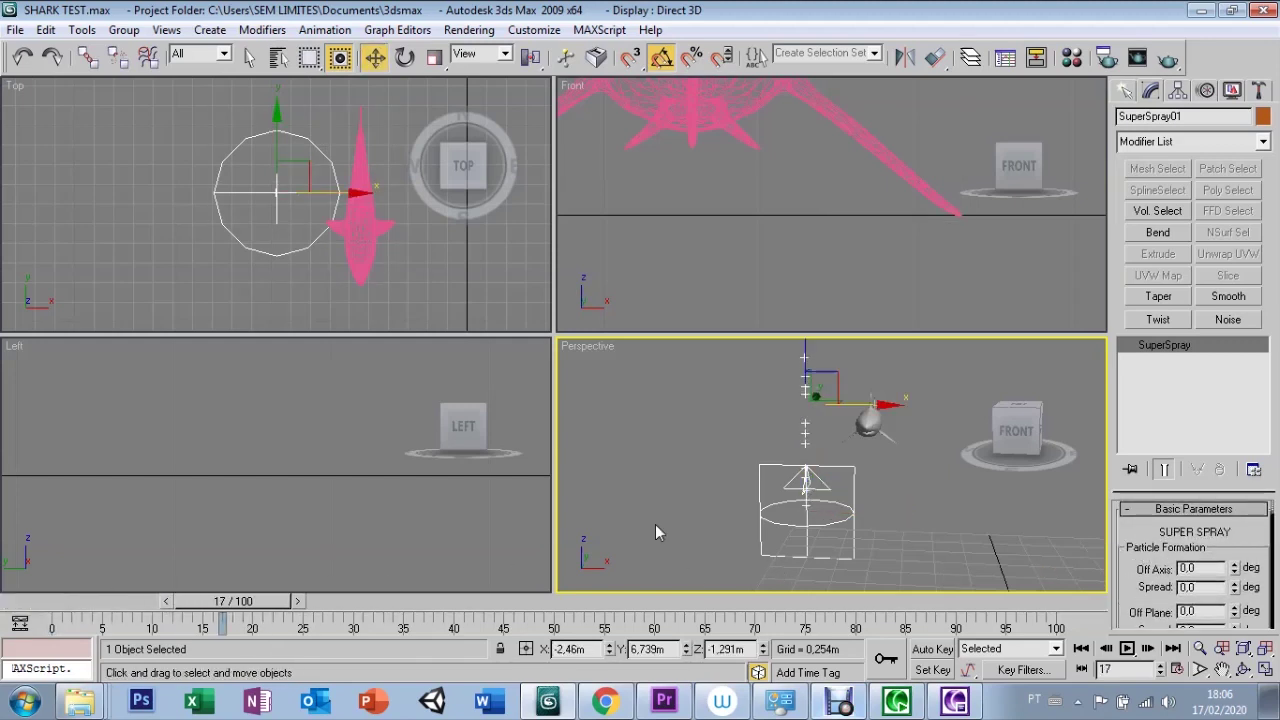
pyautogui.moveTo(1236, 568)
pyautogui.mouseDown()
pyautogui.moveTo(1237, 518)
pyautogui.moveTo(1240, 578)
pyautogui.moveTo(1235, 525)
pyautogui.mouseUp()
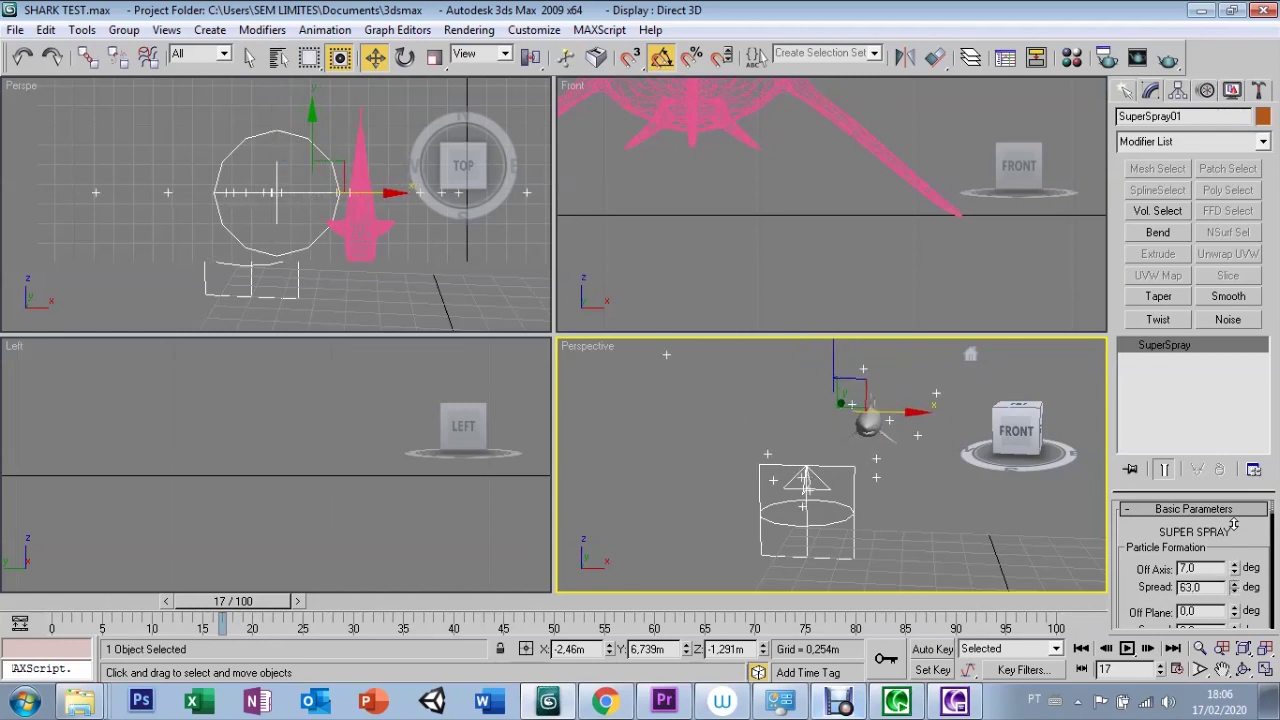
pyautogui.moveTo(1236, 592)
pyautogui.mouseDown()
pyautogui.moveTo(1228, 612)
pyautogui.moveTo(1240, 585)
pyautogui.mouseUp()
pyautogui.moveTo(1148, 602); pyautogui.dragTo(1148, 545)
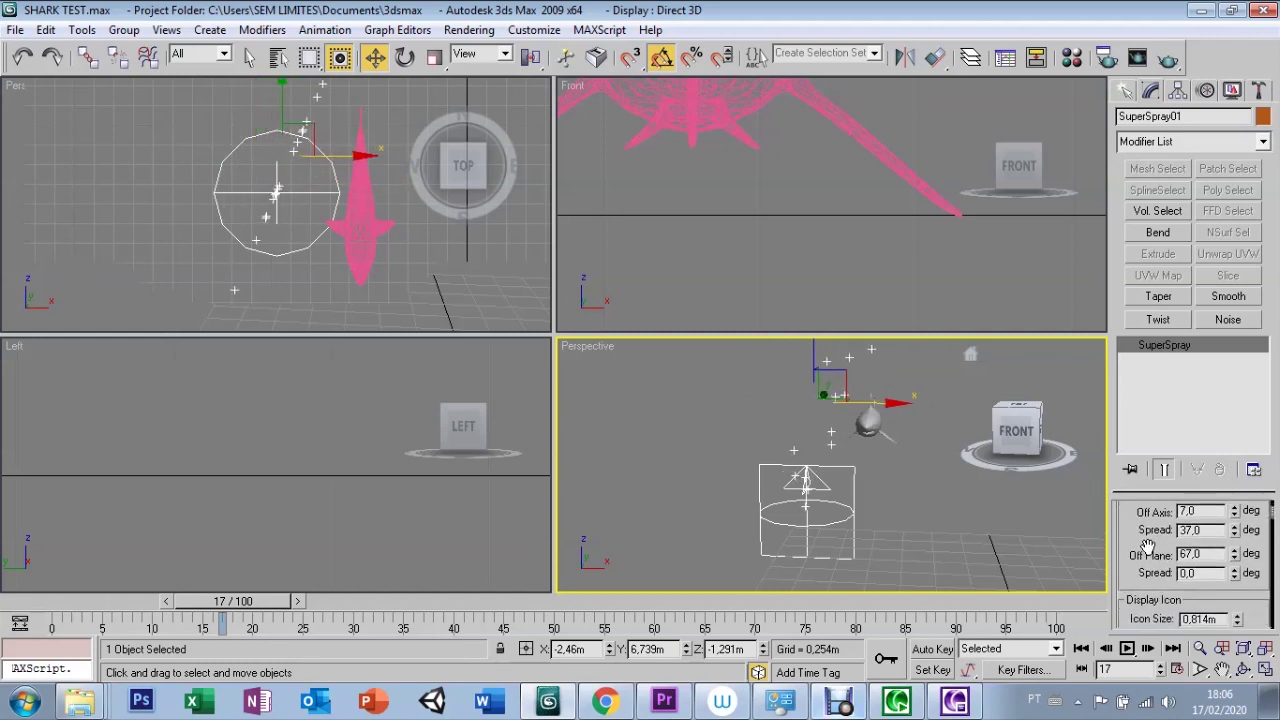
pyautogui.moveTo(1236, 575); pyautogui.dragTo(1234, 497)
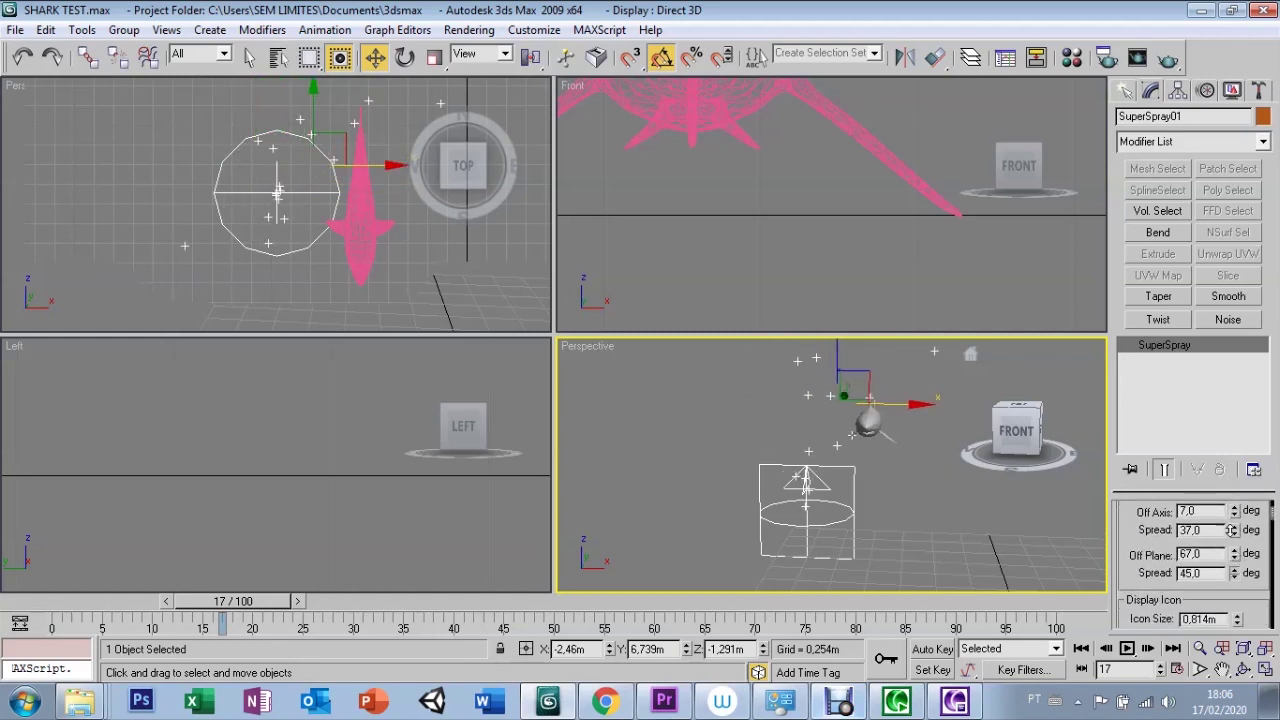
pyautogui.moveTo(1234, 497); pyautogui.dragTo(1238, 575)
pyautogui.moveTo(1147, 585); pyautogui.dragTo(1146, 523)
pyautogui.moveTo(1238, 560)
pyautogui.mouseDown()
pyautogui.moveTo(1238, 482)
pyautogui.moveTo(1238, 536)
pyautogui.mouseUp()
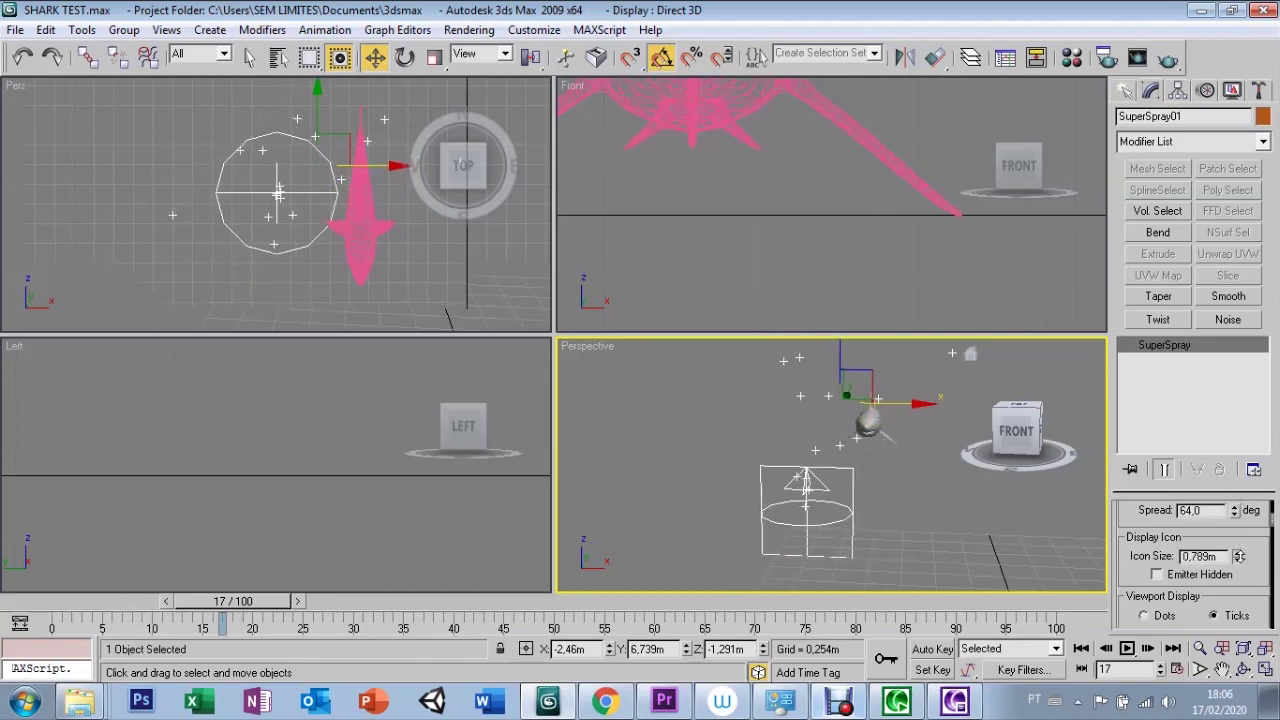
pyautogui.click(1156, 575)
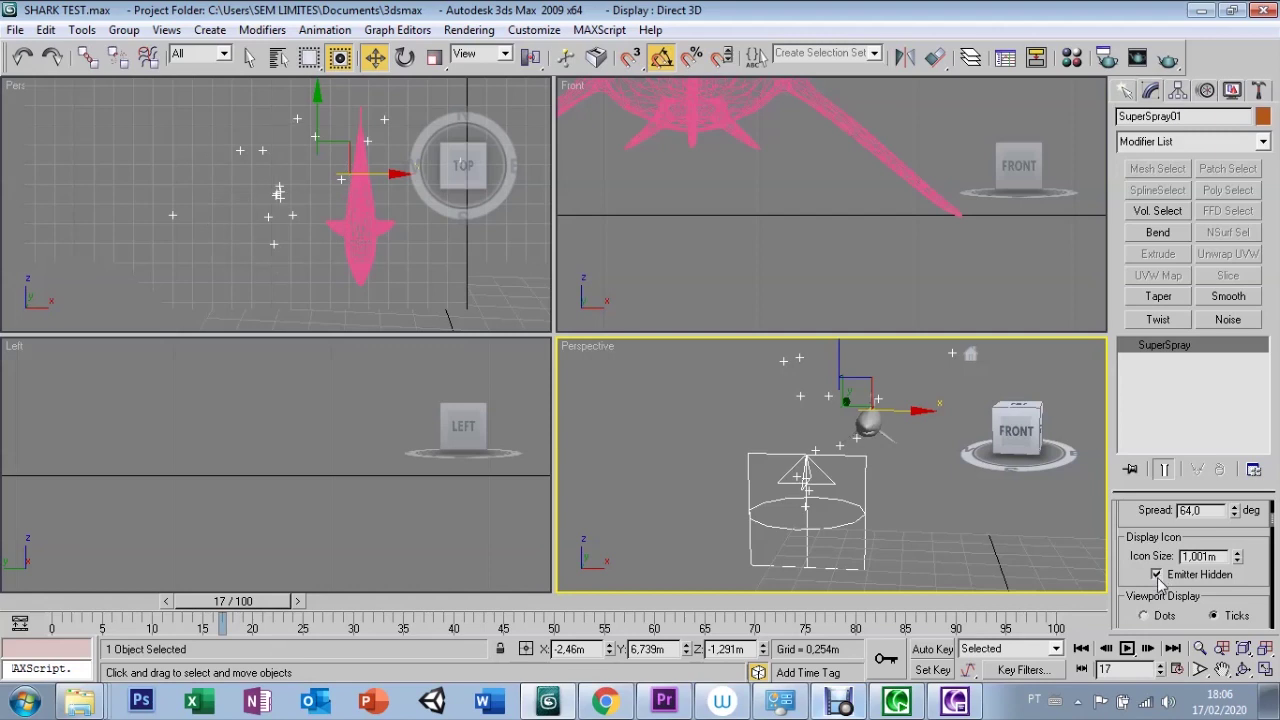
pyautogui.click(1156, 575)
pyautogui.click(1156, 576)
pyautogui.click(1156, 575)
pyautogui.click(1156, 575)
pyautogui.scroll(-2, 1156, 575)
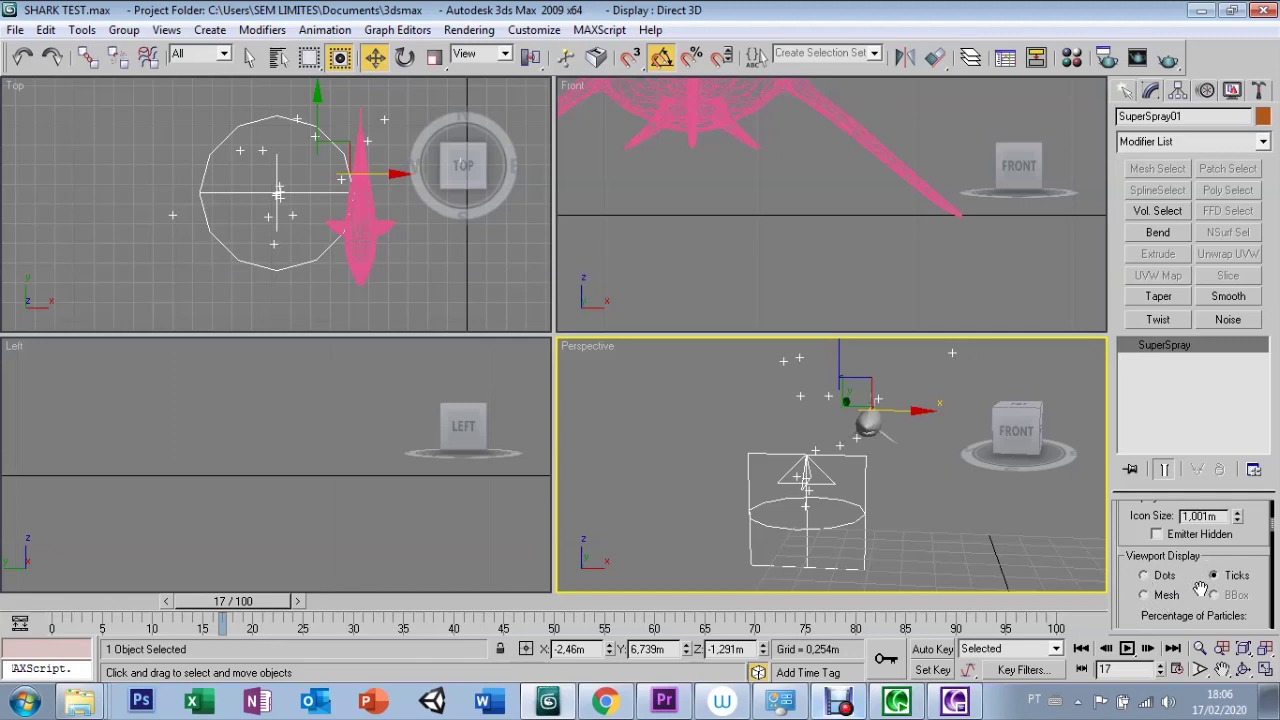
pyautogui.click(1143, 576)
pyautogui.click(1212, 576)
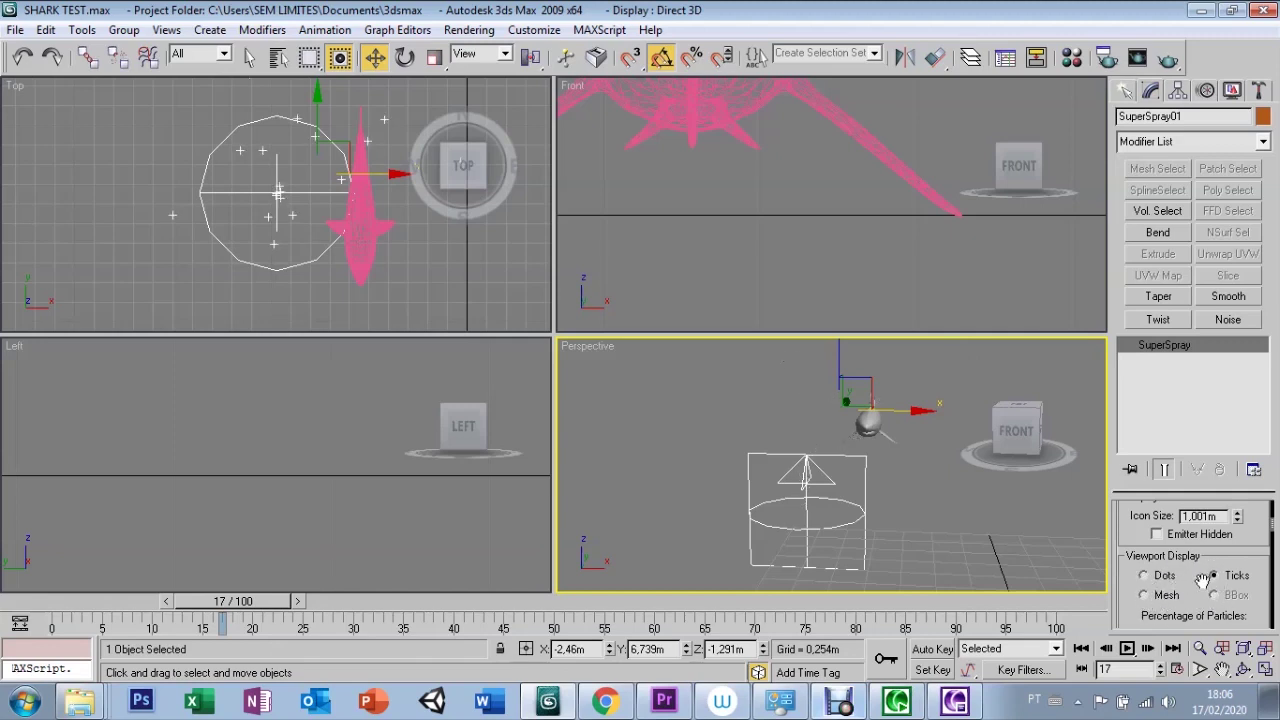
pyautogui.click(1144, 577)
pyautogui.click(1213, 577)
pyautogui.moveTo(1128, 607); pyautogui.dragTo(1133, 530)
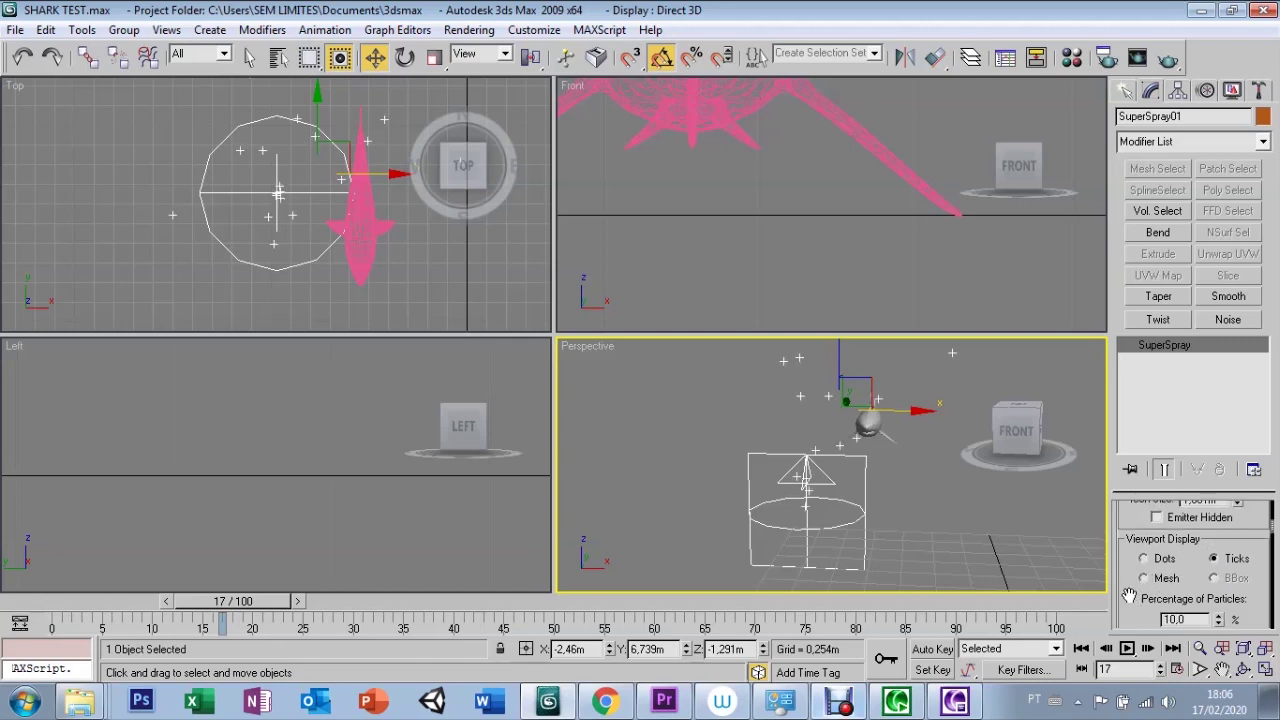
pyautogui.moveTo(1135, 528); pyautogui.dragTo(1138, 526)
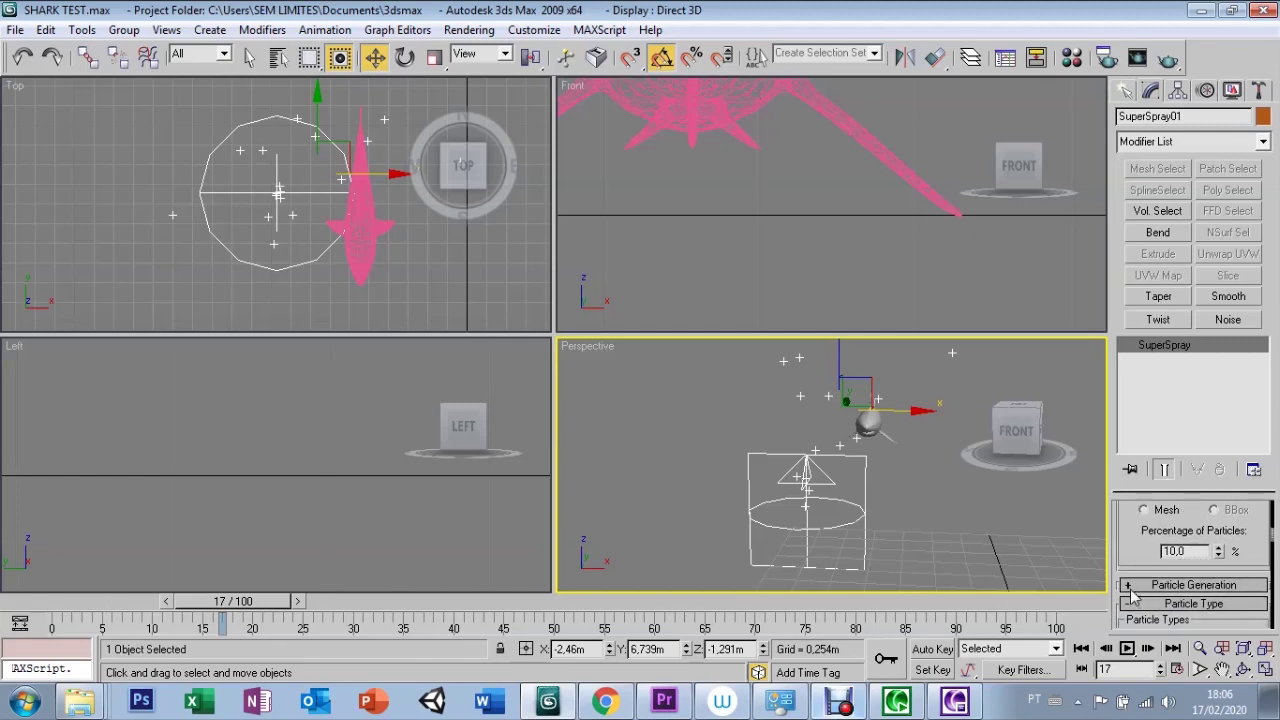
# In Particle Generation, raise Use Rate to 39, then switch to Use Total with 1000 particles
pyautogui.click(1133, 586)
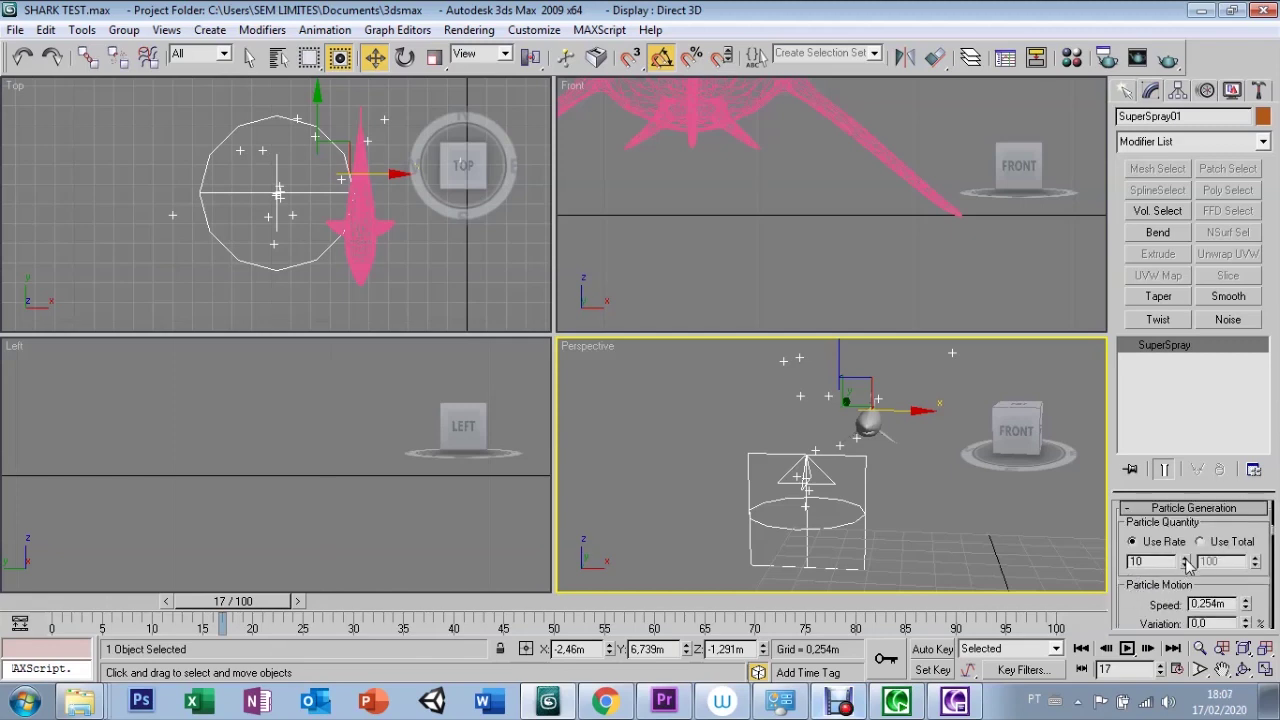
pyautogui.moveTo(1185, 563)
pyautogui.mouseDown()
pyautogui.moveTo(1190, 512)
pyautogui.moveTo(1188, 561)
pyautogui.moveTo(1183, 531)
pyautogui.mouseUp()
pyautogui.moveTo(240, 601)
pyautogui.mouseDown()
pyautogui.moveTo(70, 601)
pyautogui.moveTo(187, 638)
pyautogui.moveTo(383, 605)
pyautogui.mouseUp()
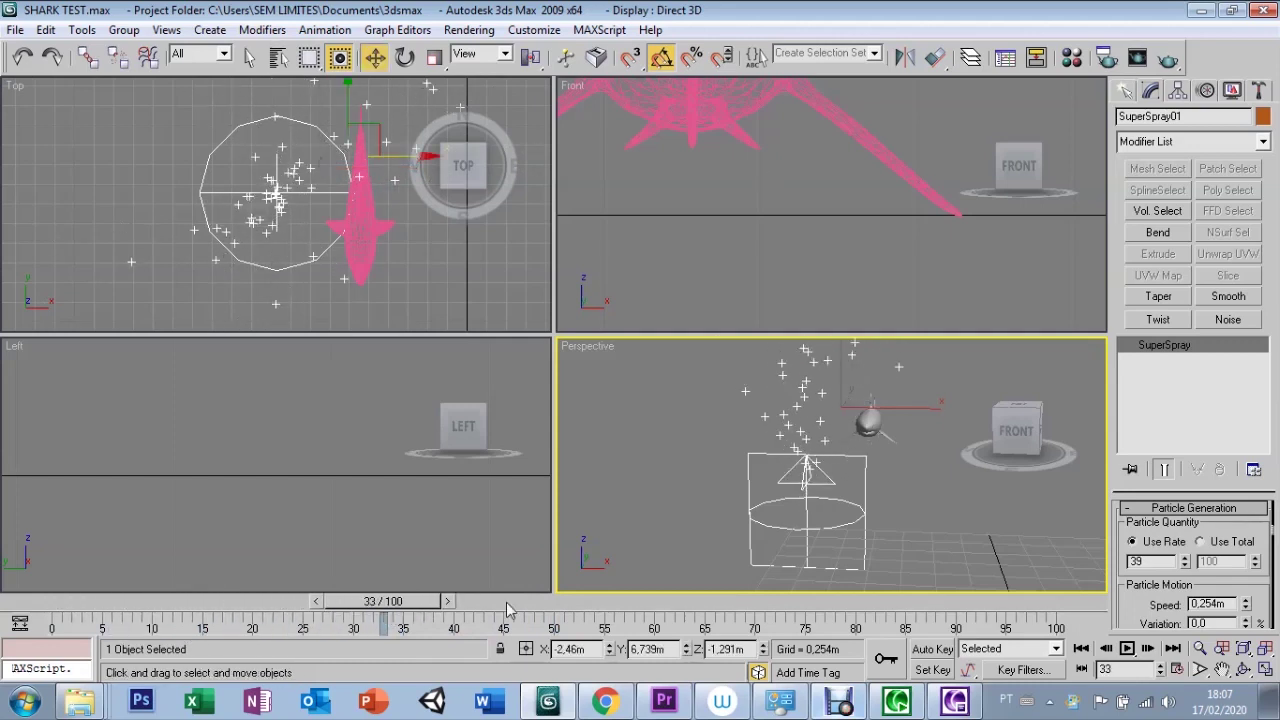
pyautogui.click(1200, 542)
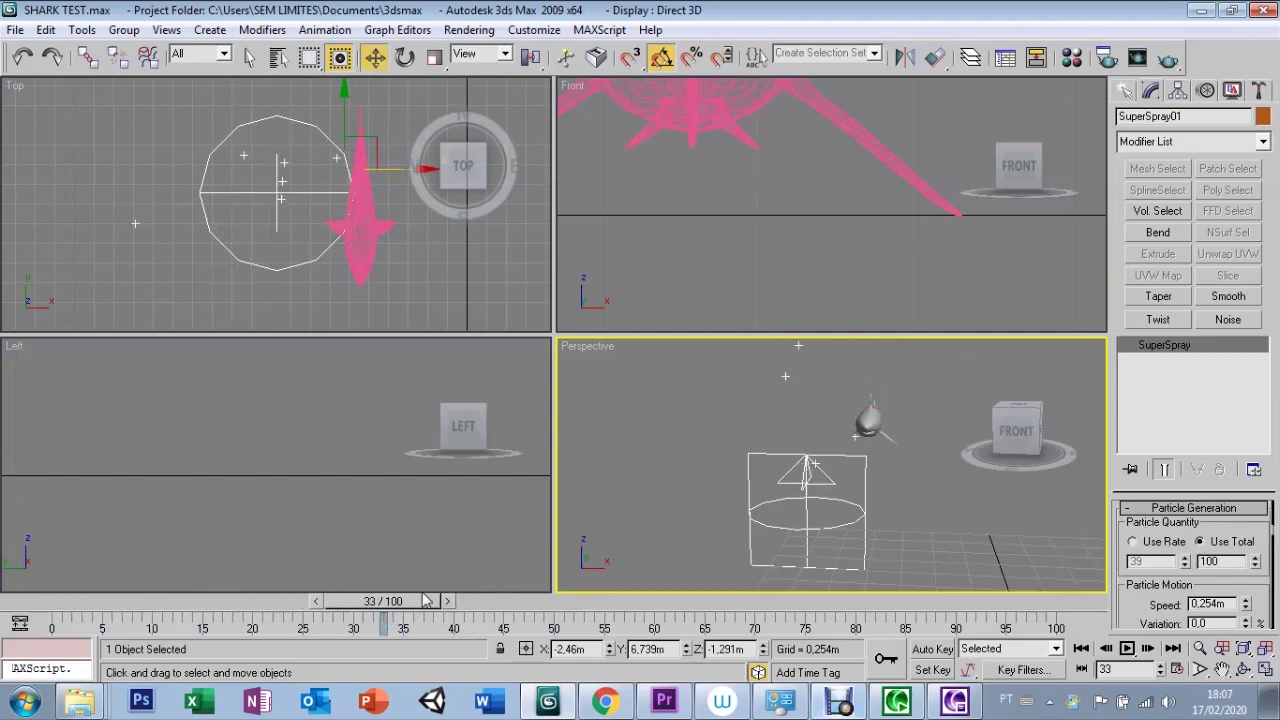
pyautogui.moveTo(381, 605)
pyautogui.mouseDown()
pyautogui.moveTo(92, 601)
pyautogui.moveTo(946, 600)
pyautogui.moveTo(45, 601)
pyautogui.moveTo(246, 614)
pyautogui.moveTo(1050, 602)
pyautogui.mouseUp()
pyautogui.write('w')
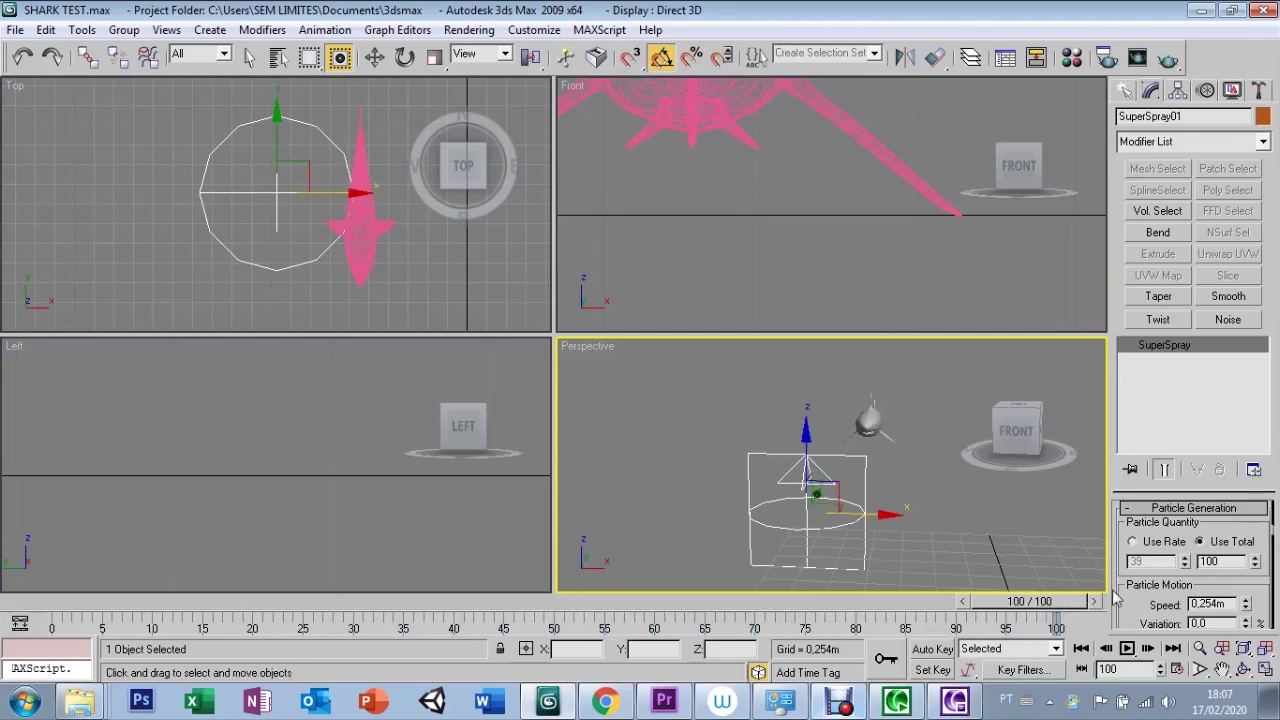
pyautogui.write('1')
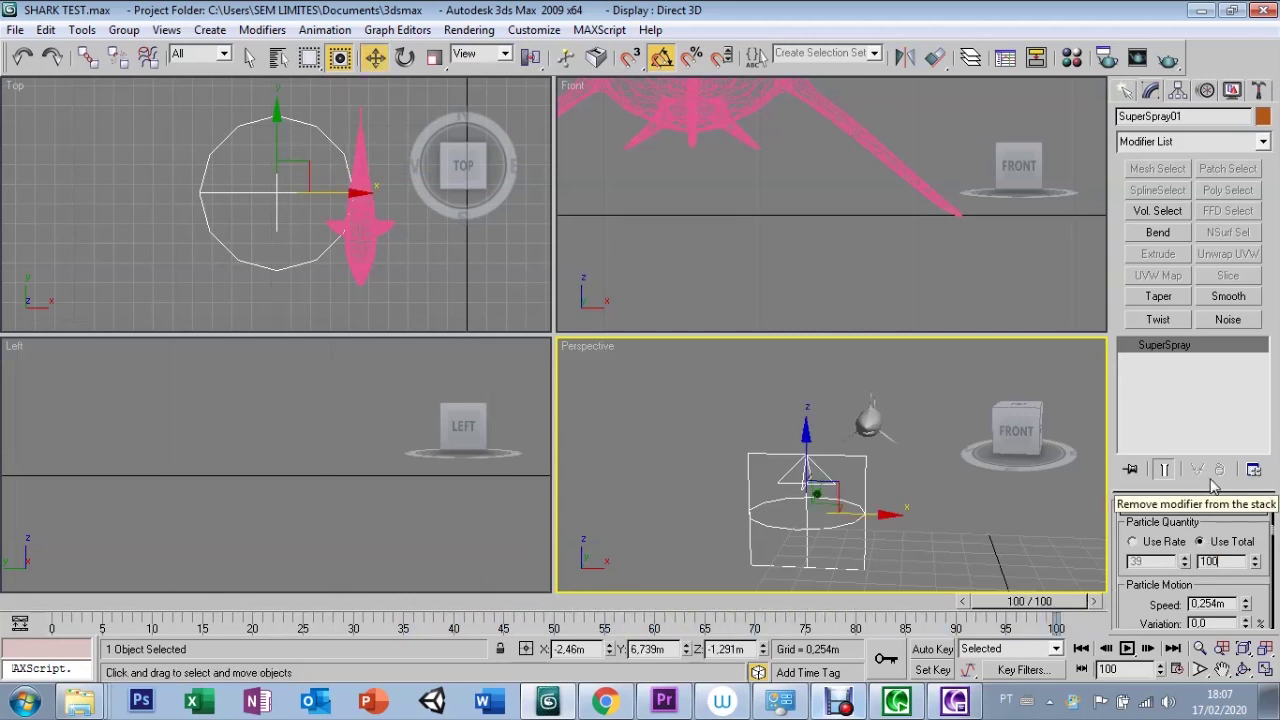
pyautogui.write('0')
pyautogui.moveTo(1050, 604)
pyautogui.mouseDown()
pyautogui.moveTo(50, 601)
pyautogui.moveTo(640, 601)
pyautogui.moveTo(301, 583)
pyautogui.mouseUp()
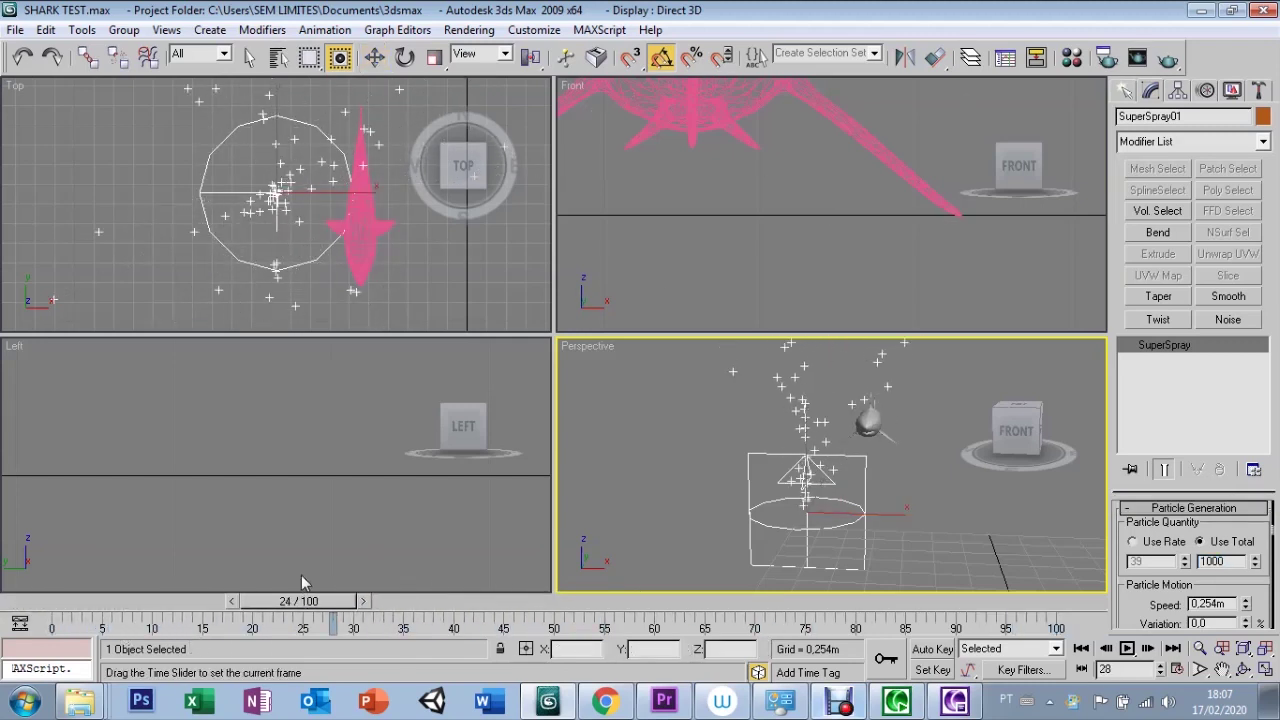
# Return to a per-frame emission rate and increase particle speed and its variation
pyautogui.press('Home')
pyautogui.press('w')
pyautogui.click(1134, 542)
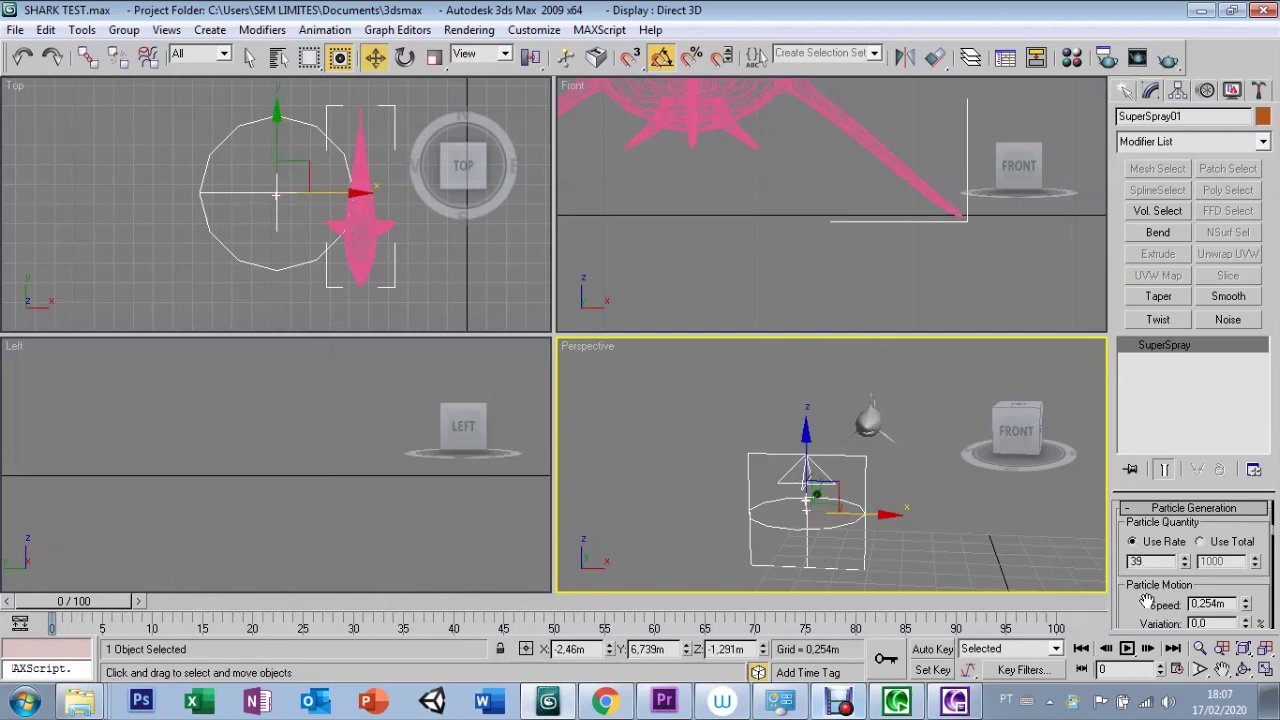
pyautogui.moveTo(1148, 600); pyautogui.dragTo(1148, 556)
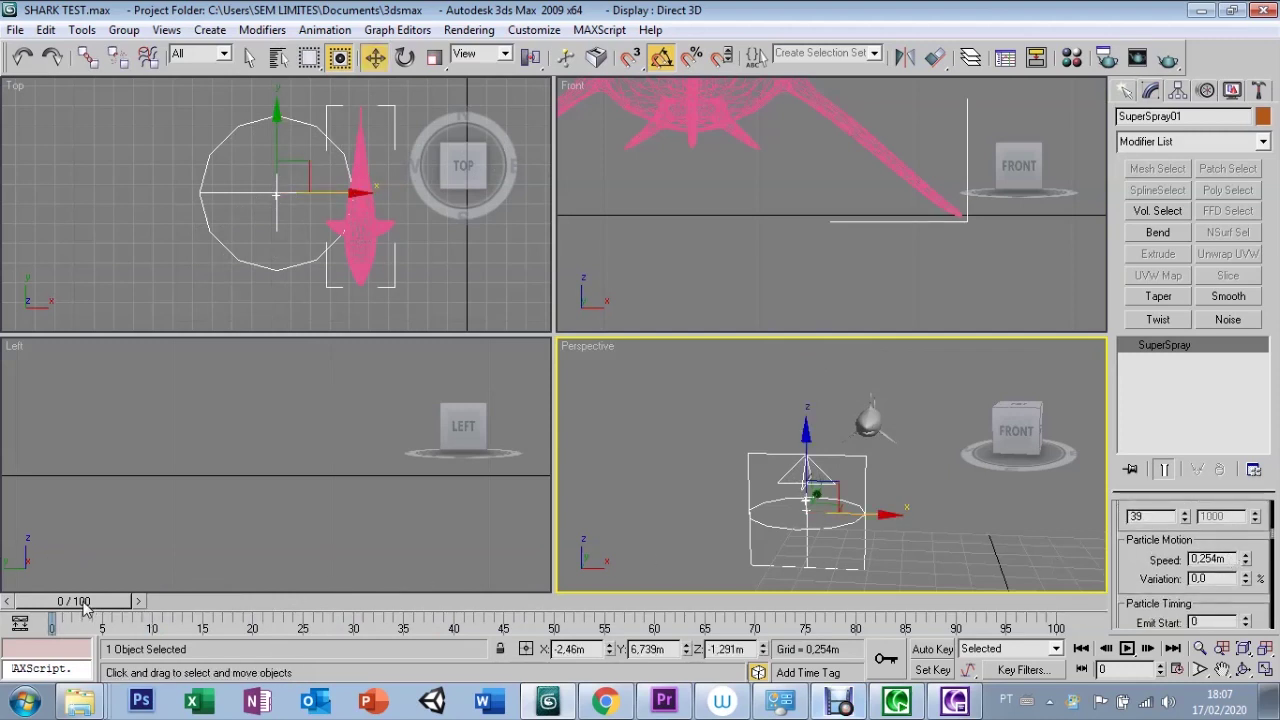
pyautogui.moveTo(84, 605); pyautogui.dragTo(345, 601)
pyautogui.moveTo(1247, 560); pyautogui.dragTo(1242, 540)
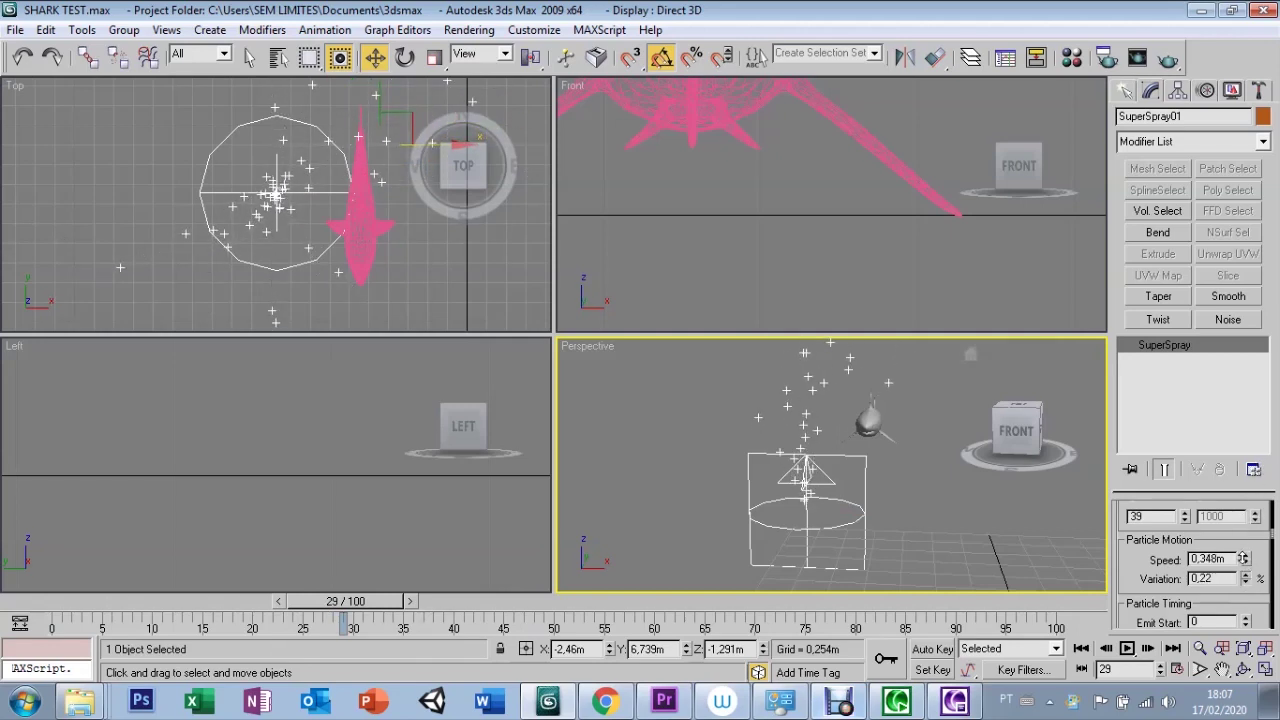
pyautogui.moveTo(1246, 578); pyautogui.dragTo(1238, 483)
pyautogui.moveTo(1145, 603); pyautogui.dragTo(1141, 524)
pyautogui.write('20')
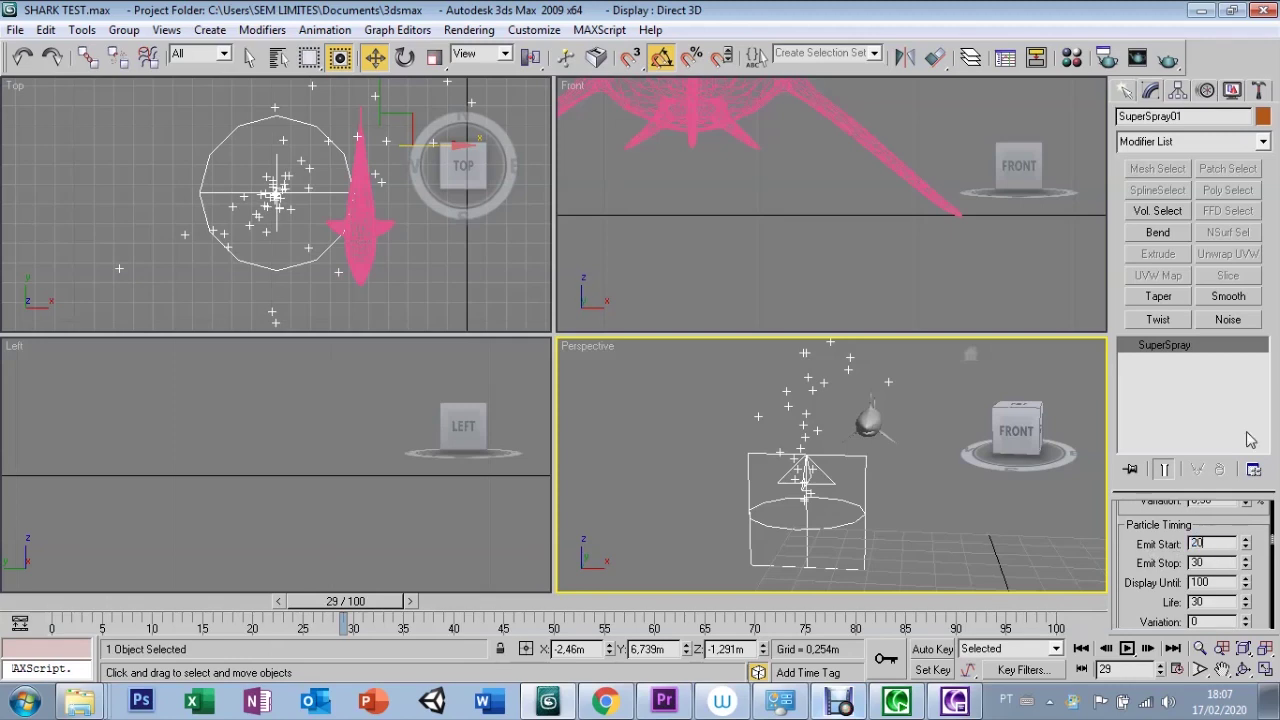
# Set particle Life to 40, scrubbing the timeline to preview the spray
pyautogui.doubleClick(1205, 563)
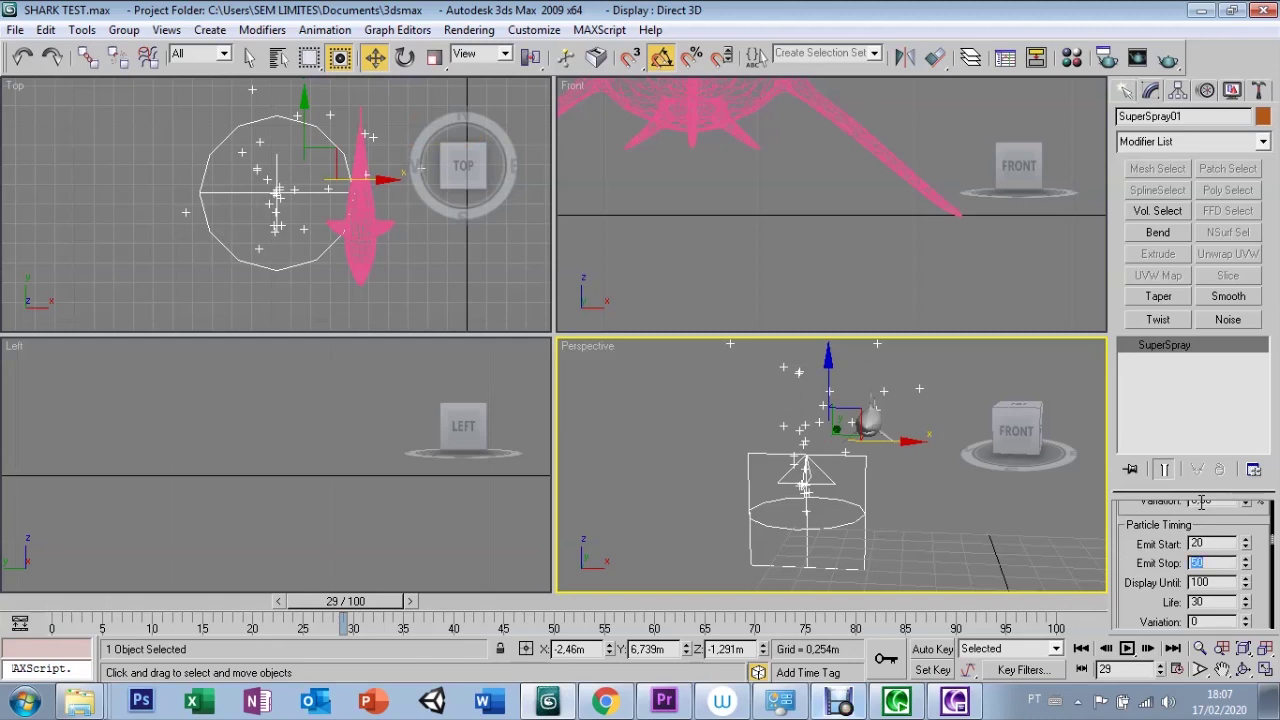
pyautogui.moveTo(300, 605); pyautogui.dragTo(662, 632)
pyautogui.press('w')
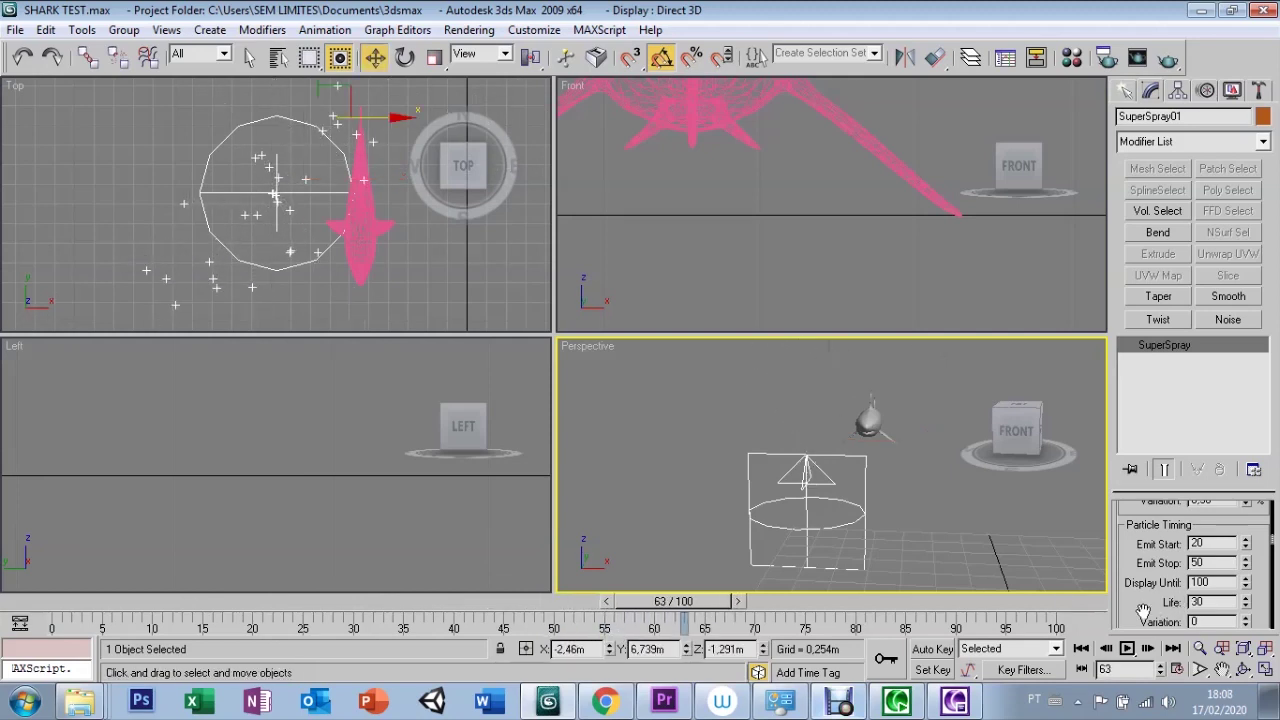
pyautogui.moveTo(1142, 610); pyautogui.dragTo(1180, 568)
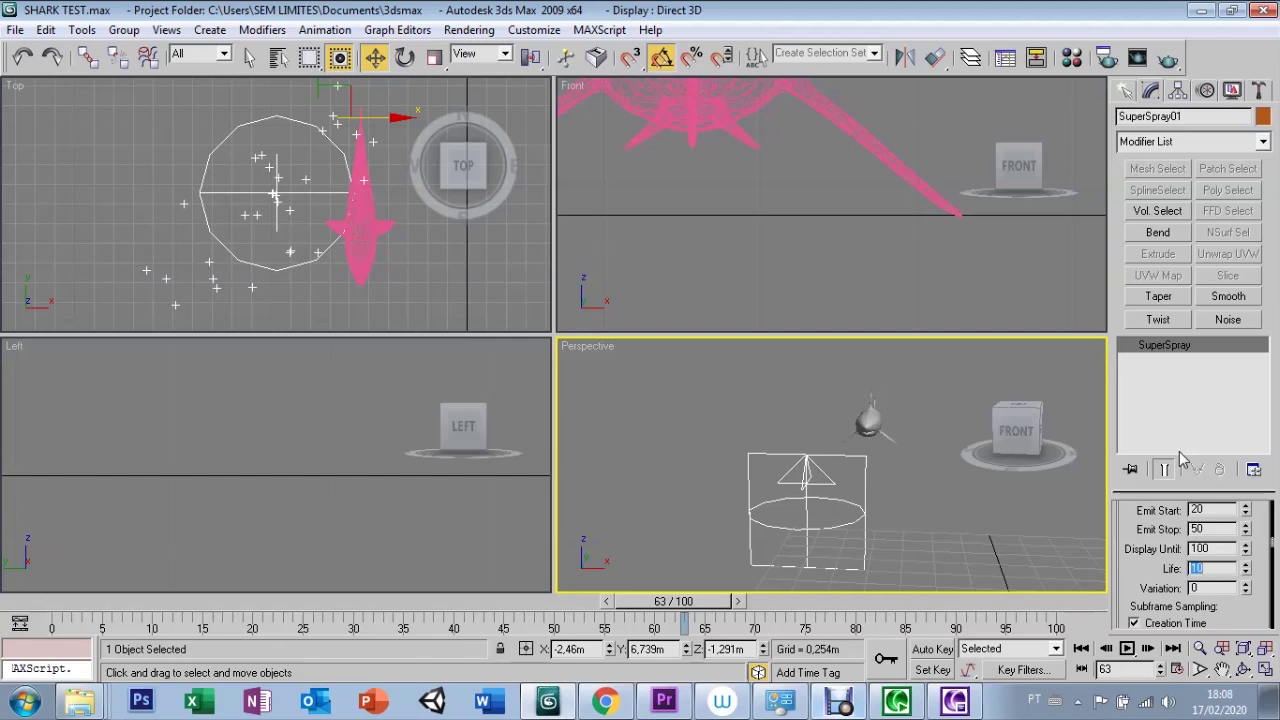
pyautogui.moveTo(660, 606)
pyautogui.mouseDown()
pyautogui.moveTo(245, 604)
pyautogui.moveTo(45, 627)
pyautogui.moveTo(172, 612)
pyautogui.mouseUp()
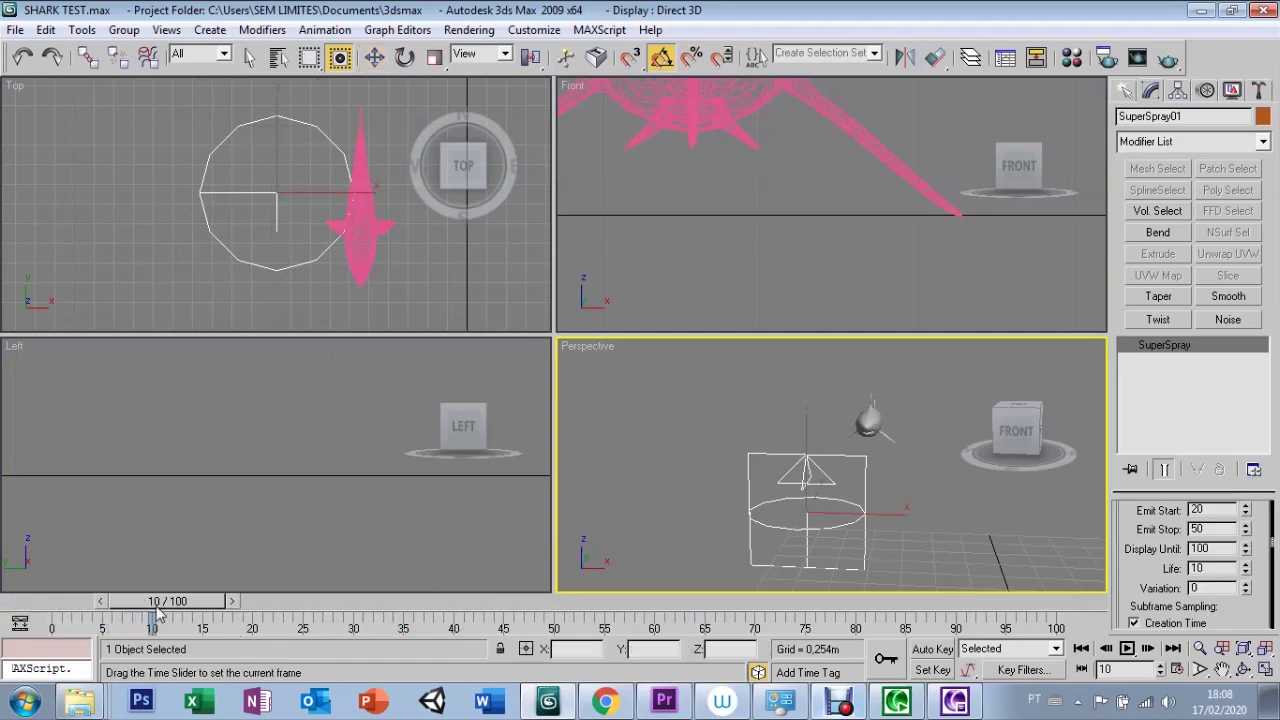
pyautogui.press('w')
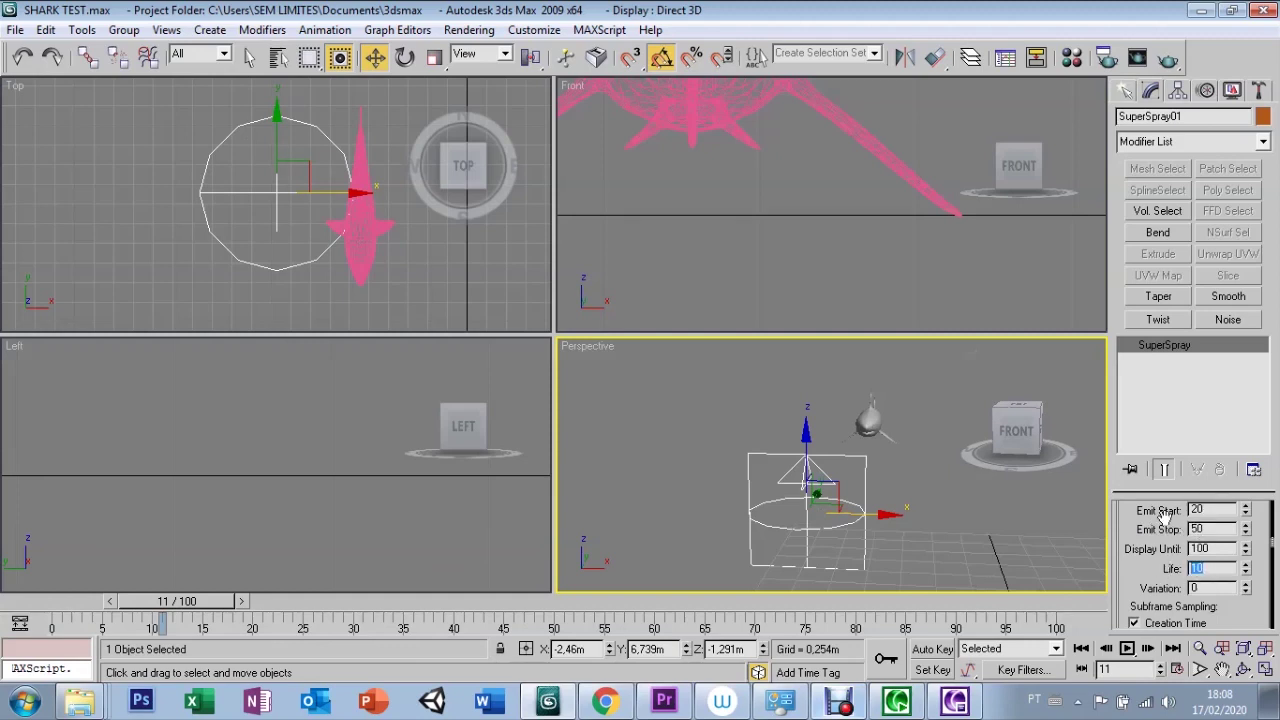
pyautogui.write('40')
pyautogui.press('Return')
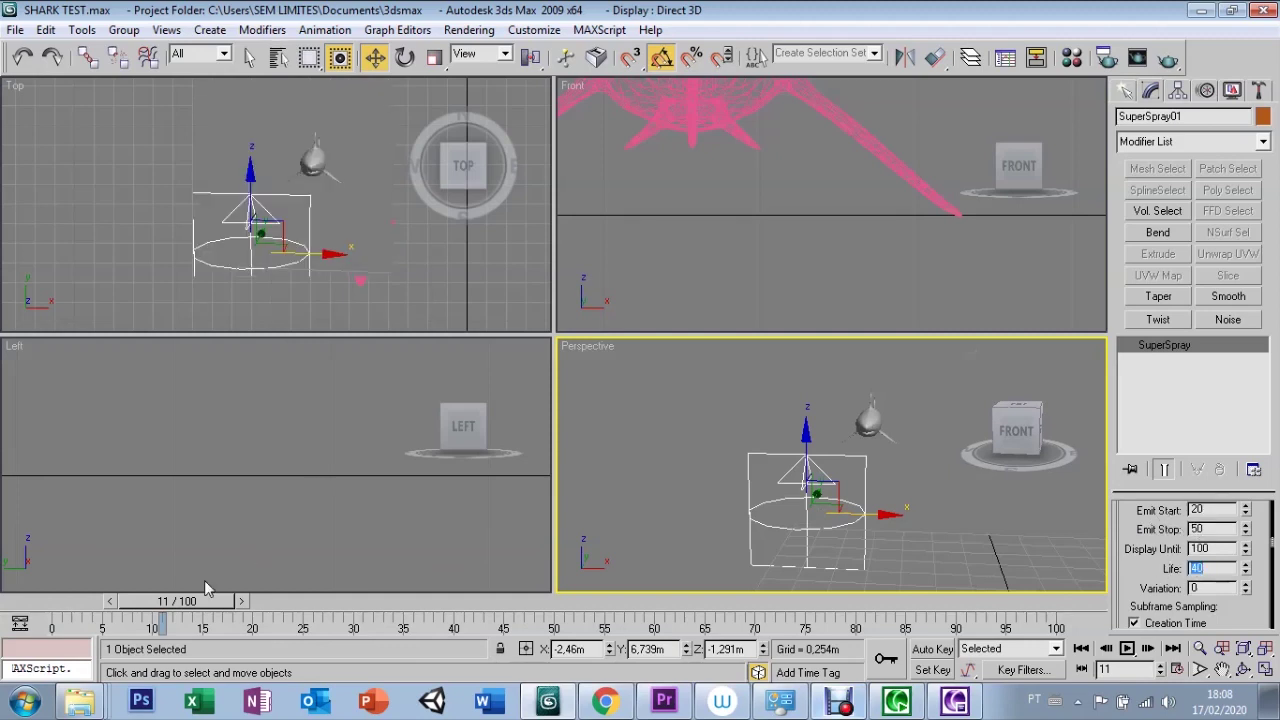
pyautogui.moveTo(195, 612); pyautogui.dragTo(679, 617)
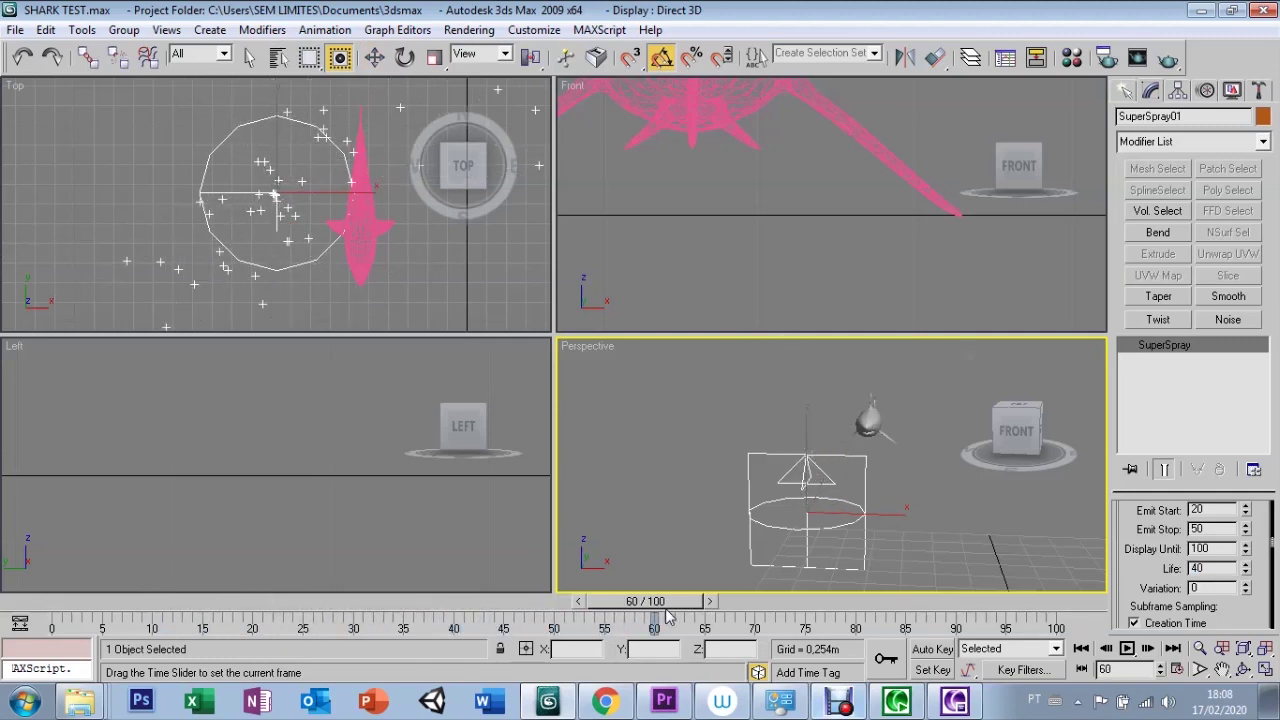
# Set Emit Stop to 40 and scrub to frame 39 to review the shorter emission
pyautogui.press('w')
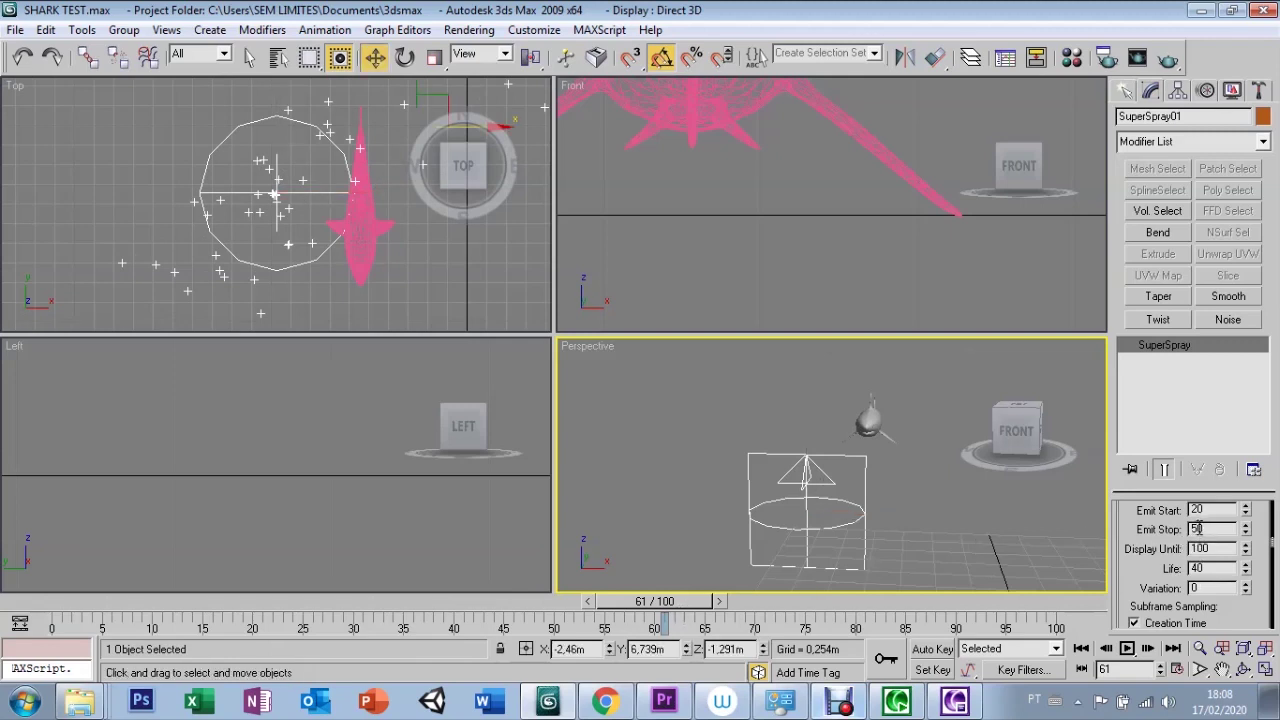
pyautogui.moveTo(1206, 530); pyautogui.dragTo(1177, 538)
pyautogui.press('Return')
pyautogui.moveTo(662, 608)
pyautogui.mouseDown()
pyautogui.moveTo(410, 605)
pyautogui.moveTo(470, 640)
pyautogui.mouseUp()
pyautogui.moveTo(512, 635); pyautogui.dragTo(455, 635)
pyautogui.press('w')
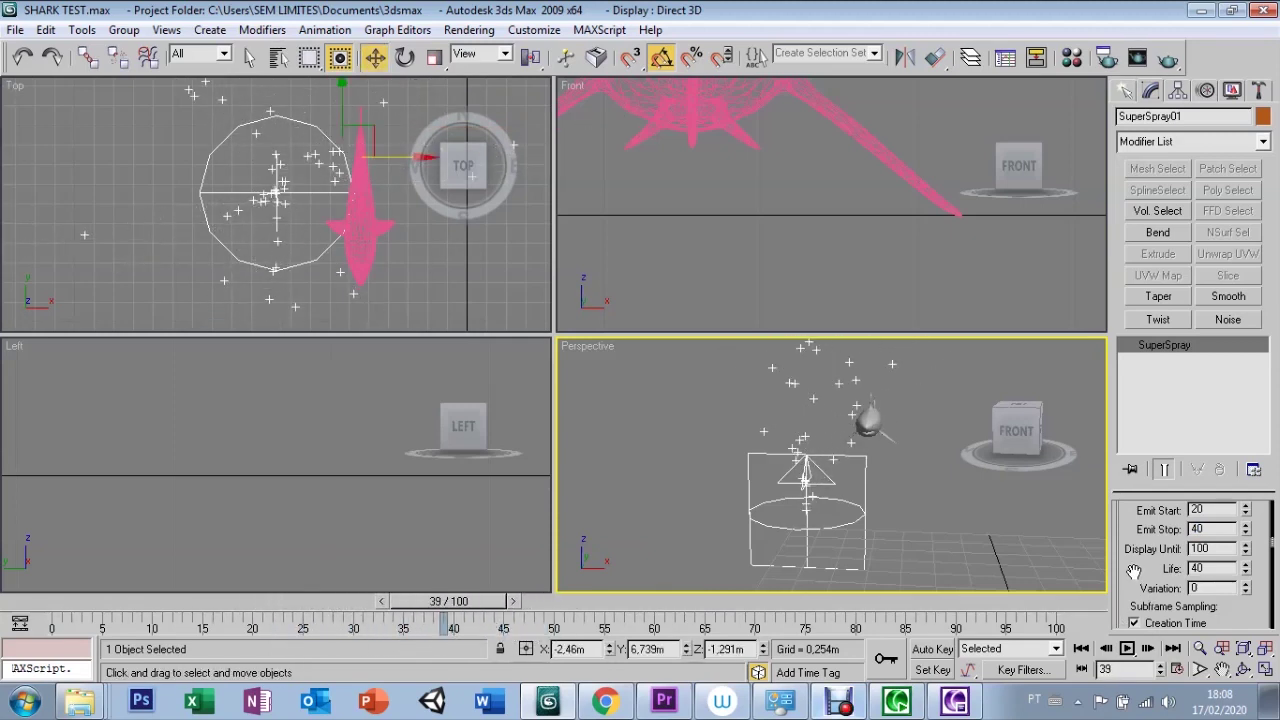
# Raise the particle life Variation slightly and increase particle Size to about 0.027m
pyautogui.scroll(2, 1240, 580)
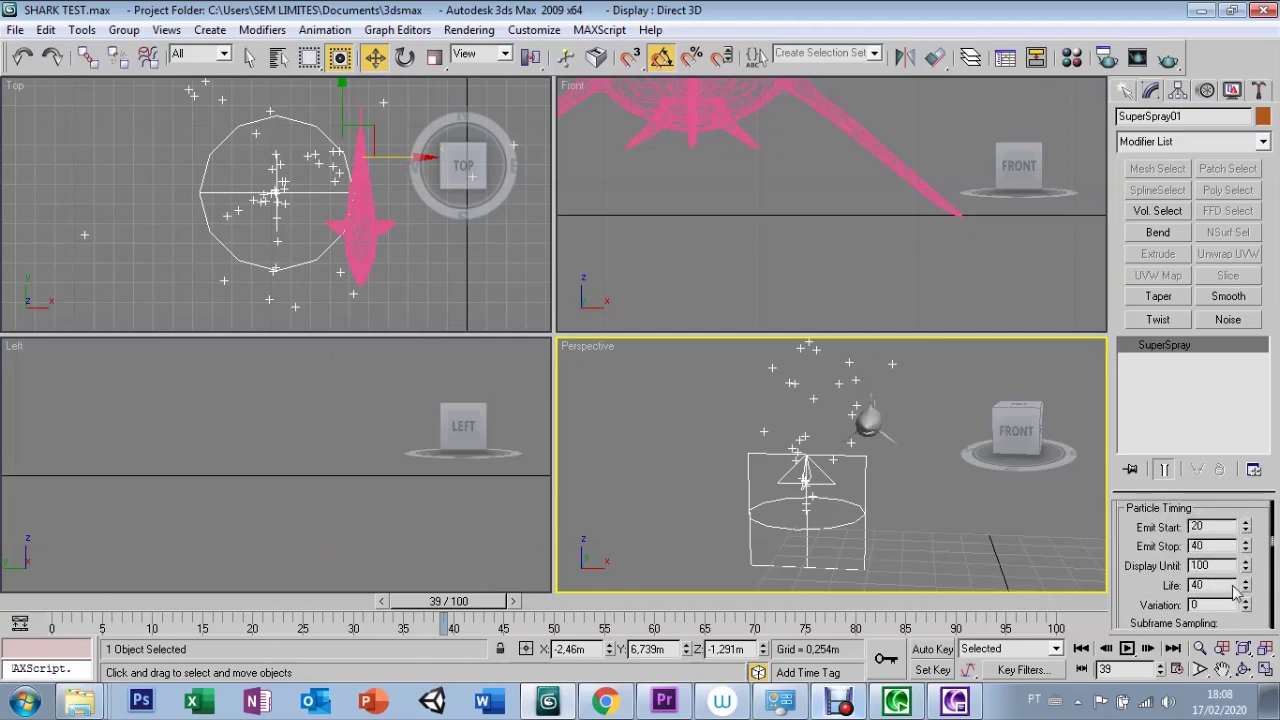
pyautogui.moveTo(1247, 611); pyautogui.dragTo(1247, 533)
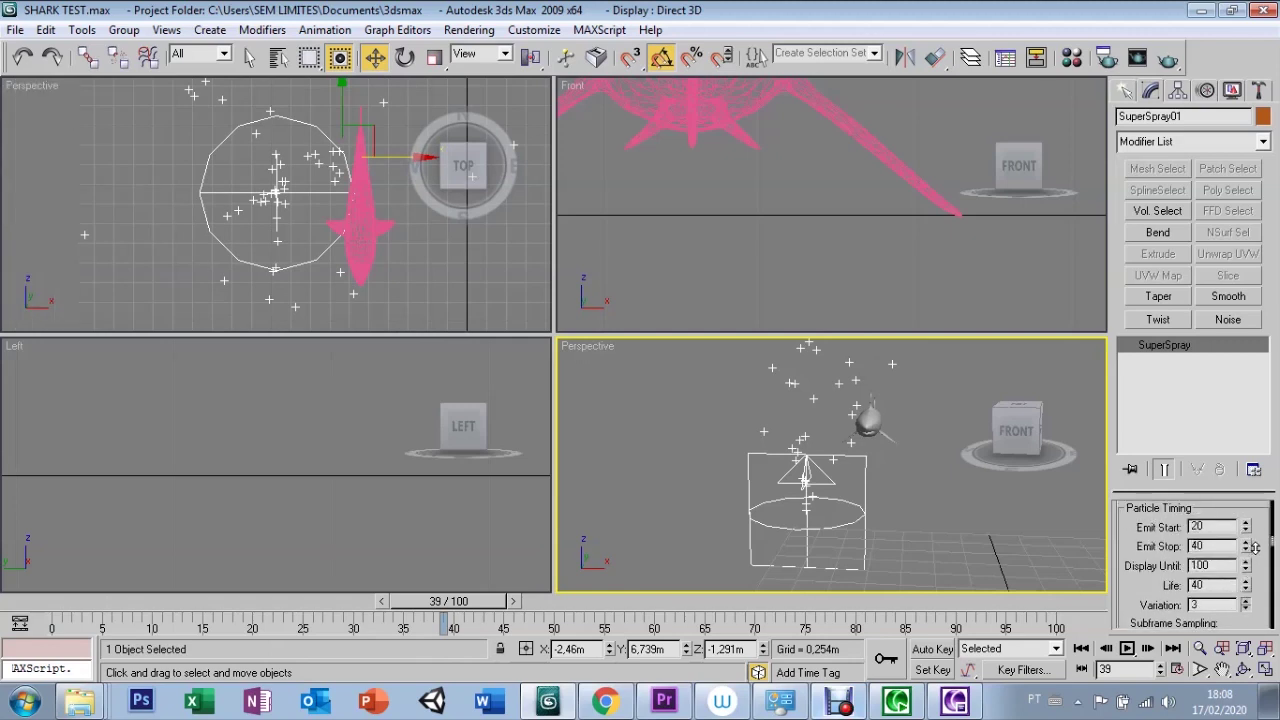
pyautogui.scroll(-3, 1200, 580)
pyautogui.scroll(-3, 1150, 600)
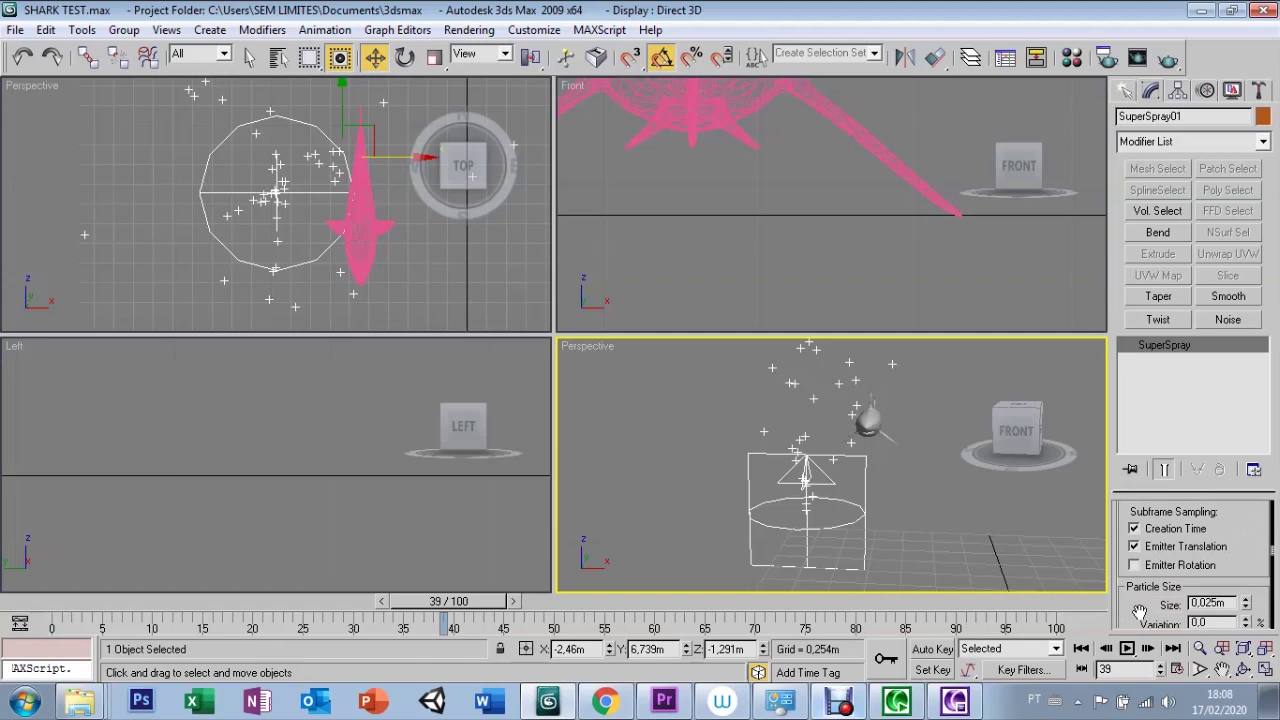
pyautogui.moveTo(1139, 612); pyautogui.dragTo(1139, 565)
pyautogui.moveTo(1245, 556); pyautogui.dragTo(1243, 489)
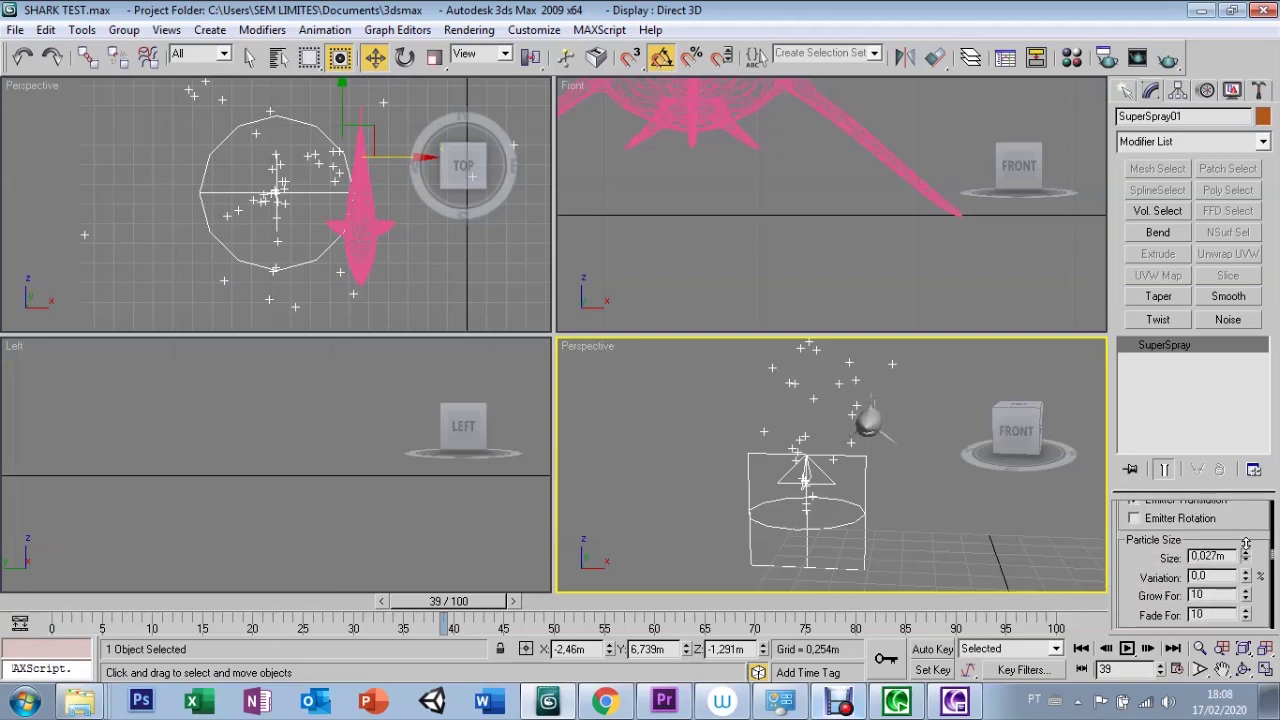
# Scroll down to Particle Types and choose Instanced Geometry
pyautogui.scroll(1, 1141, 558)
pyautogui.scroll(-2, 1141, 560)
pyautogui.scroll(-1, 1139, 566)
pyautogui.scroll(-1, 1137, 585)
pyautogui.scroll(-4, 1122, 580)
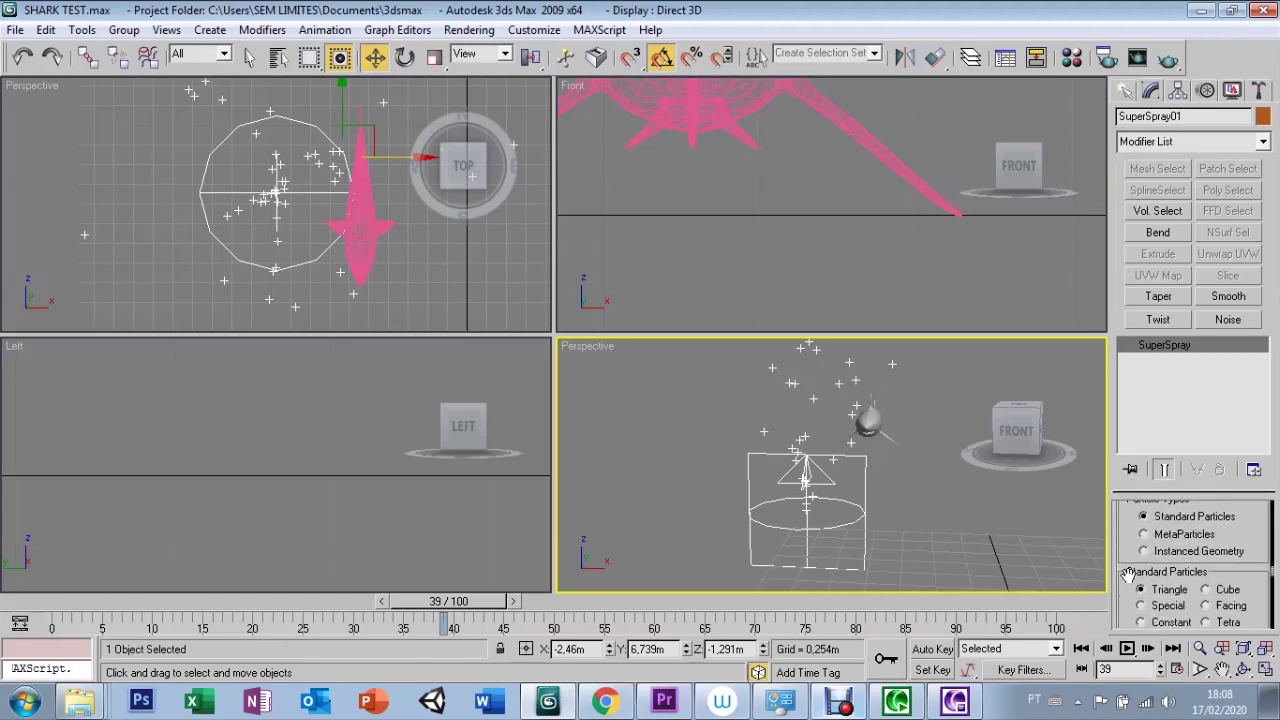
pyautogui.scroll(-2, 1130, 600)
pyautogui.scroll(2, 1140, 580)
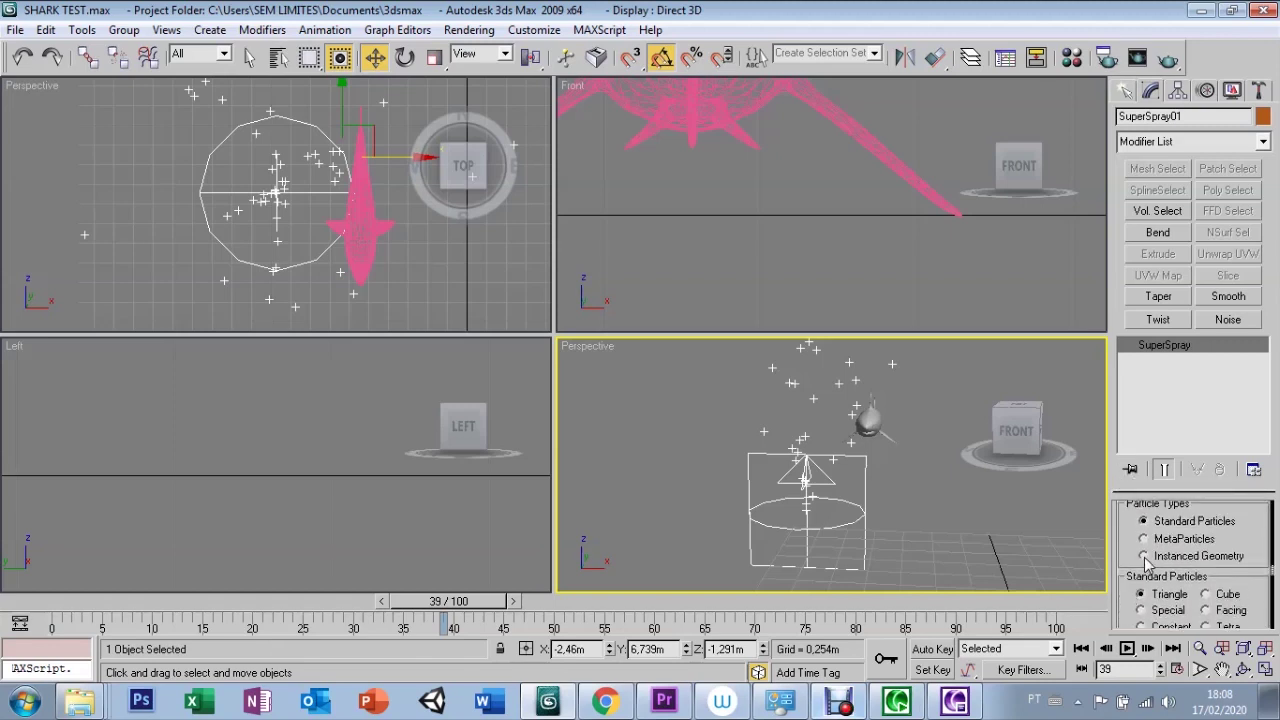
pyautogui.click(1144, 539)
# Pick the shark model Shark_01SG1 as the instanced particle object
pyautogui.scroll(-2, 1125, 557)
pyautogui.scroll(-1, 1127, 540)
pyautogui.scroll(-2, 1129, 520)
pyautogui.scroll(-1, 1131, 495)
pyautogui.scroll(-1, 1134, 520)
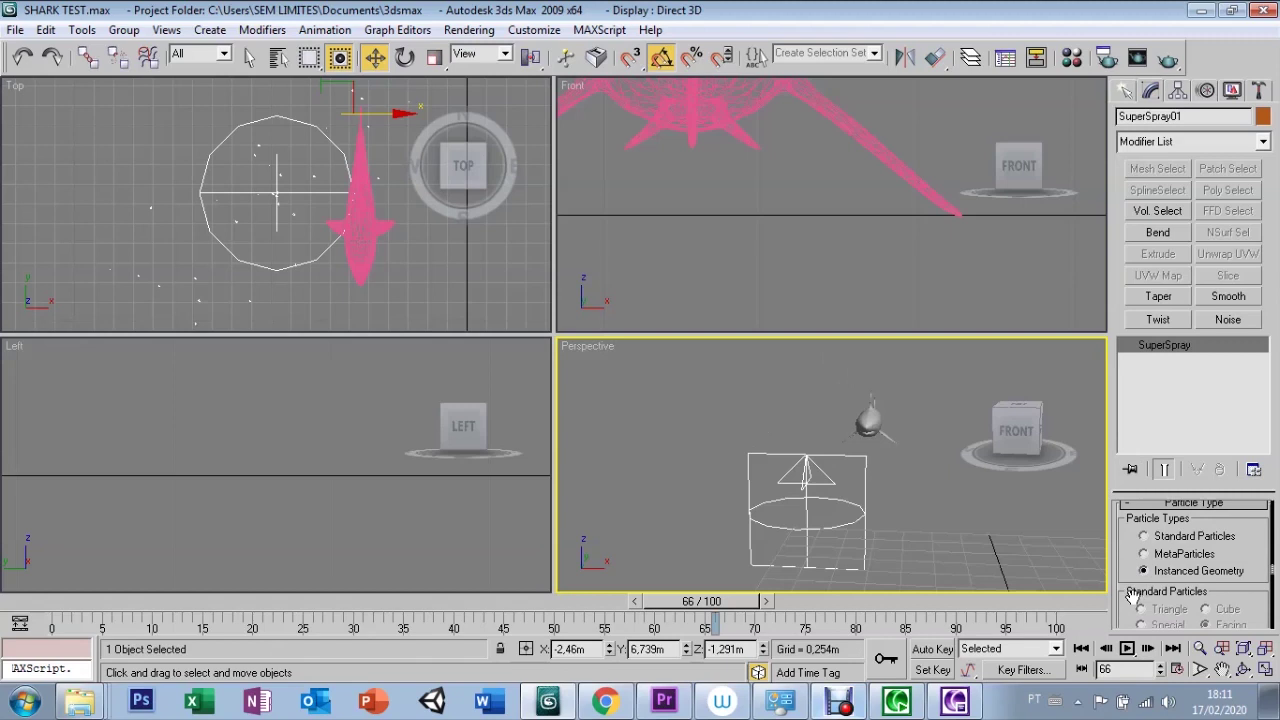
pyautogui.scroll(-2, 1131, 585)
pyautogui.scroll(-2, 1132, 565)
pyautogui.scroll(-2, 1134, 545)
pyautogui.scroll(-2, 1136, 525)
pyautogui.scroll(-2, 1136, 521)
pyautogui.scroll(-3, 1142, 550)
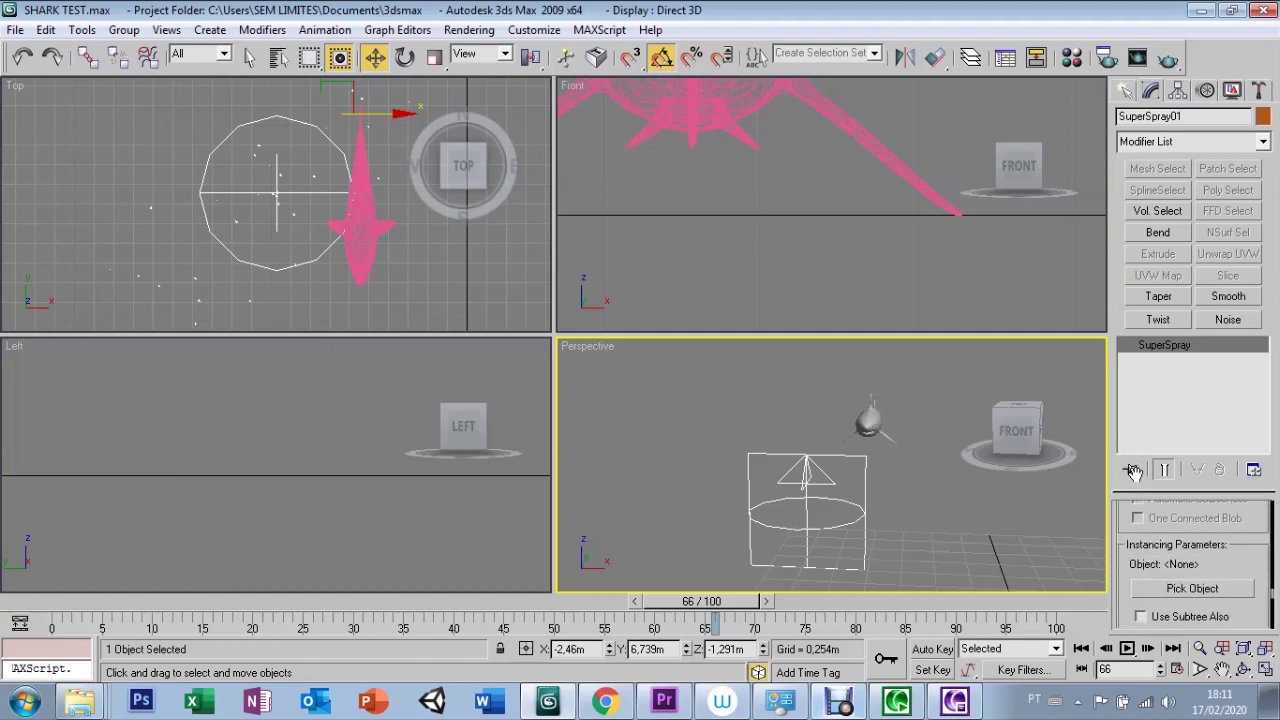
pyautogui.click(1173, 592)
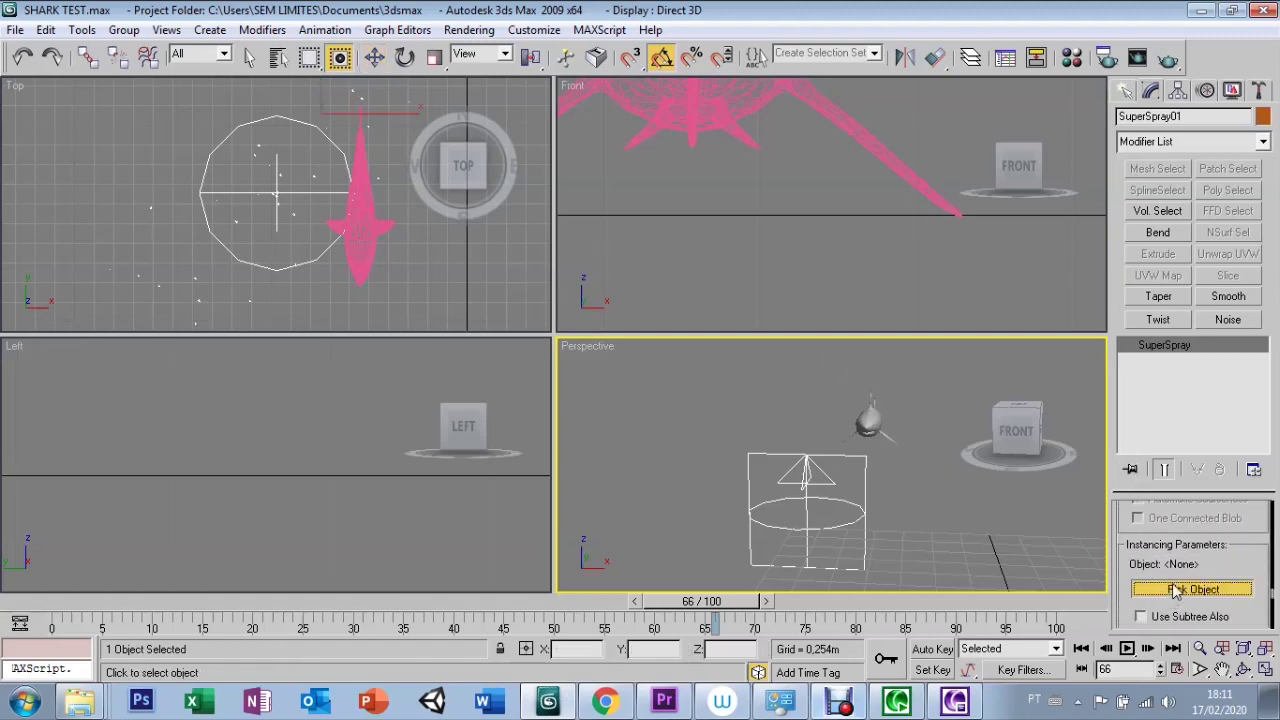
pyautogui.click(868, 424)
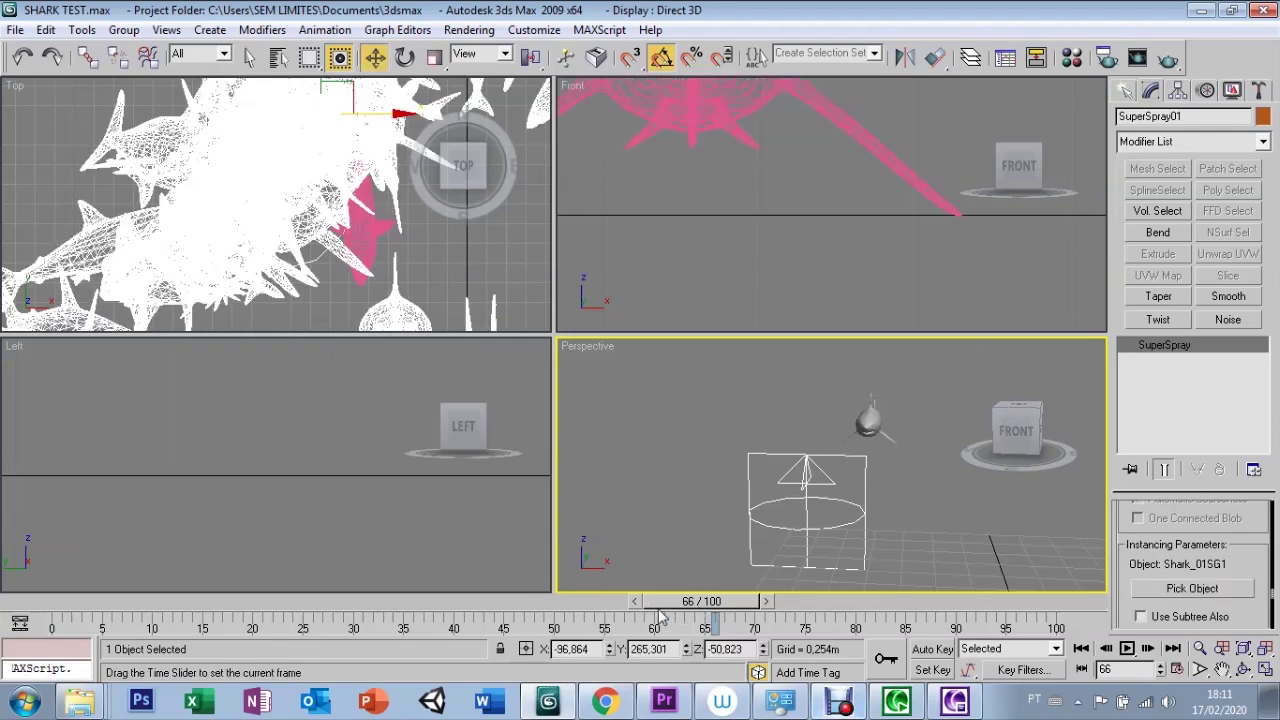
# Scrub to the shark spray, maximize the Perspective view, and zoom out to frame the whole swarm
pyautogui.moveTo(694, 601)
pyautogui.mouseDown()
pyautogui.moveTo(508, 625)
pyautogui.moveTo(530, 620)
pyautogui.mouseUp()
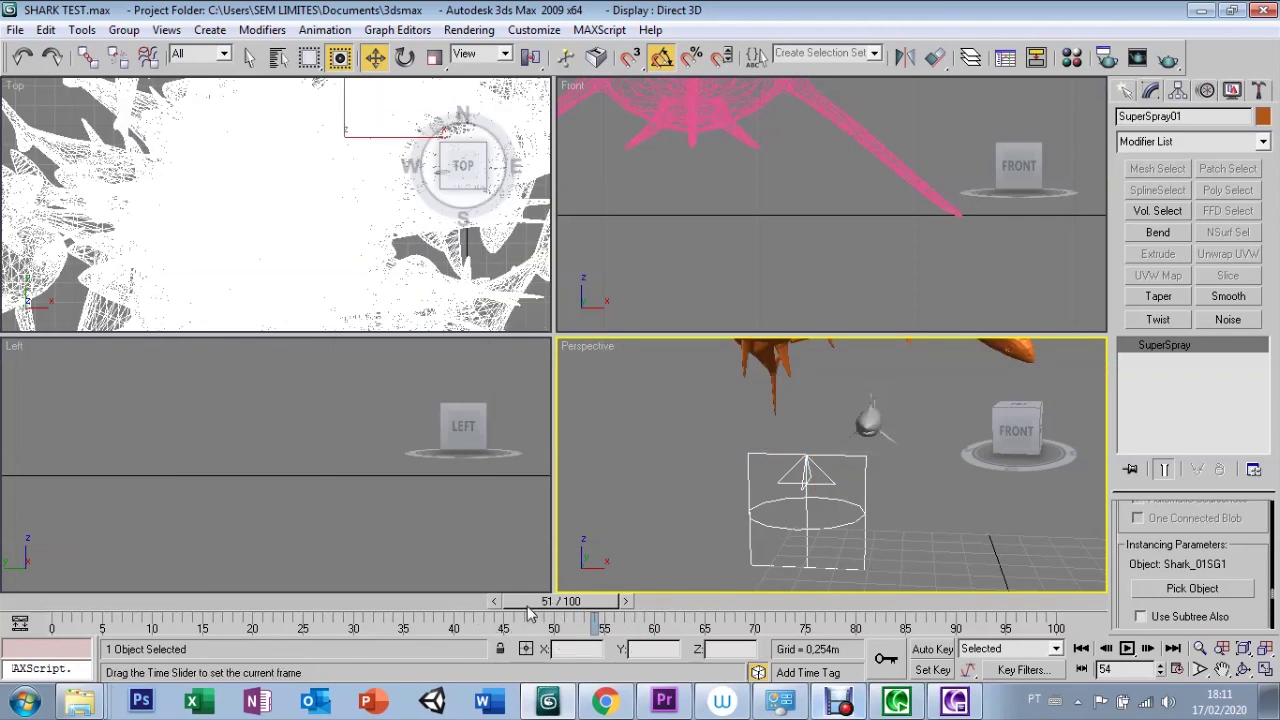
pyautogui.click(1264, 669)
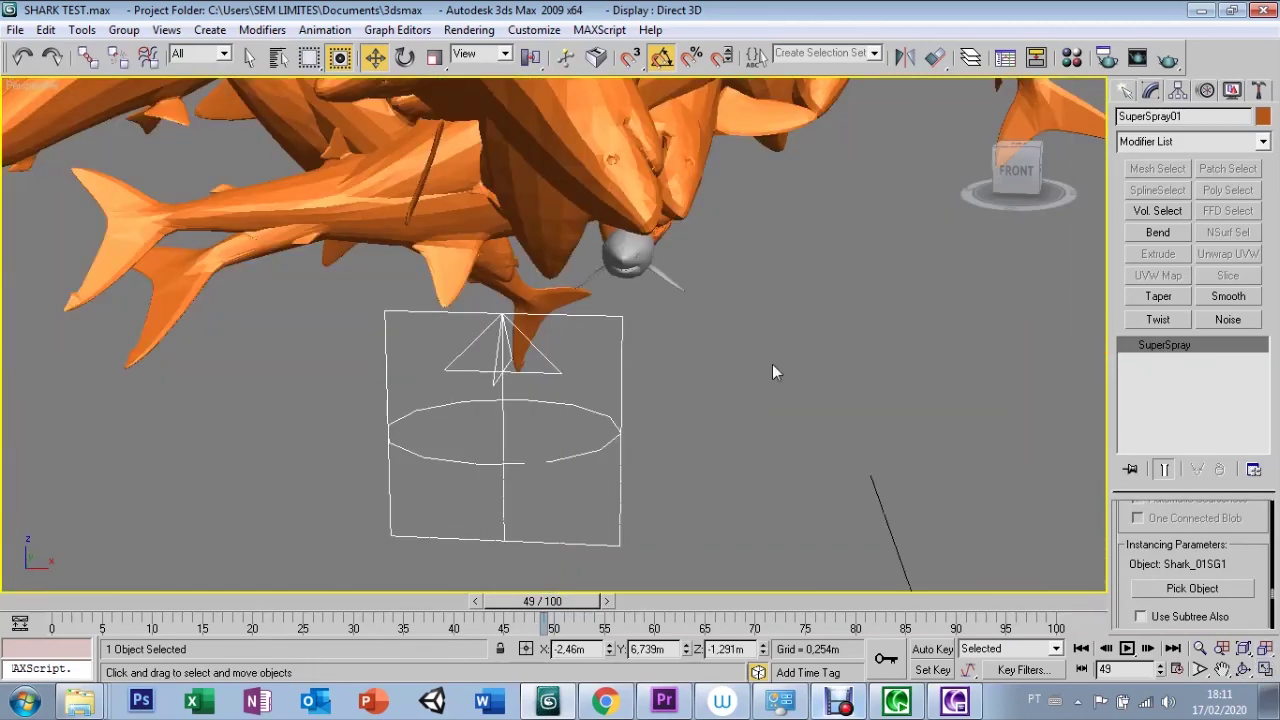
pyautogui.scroll(-2, 773, 371)
pyautogui.scroll(-2, 773, 371)
pyautogui.scroll(-2, 773, 371)
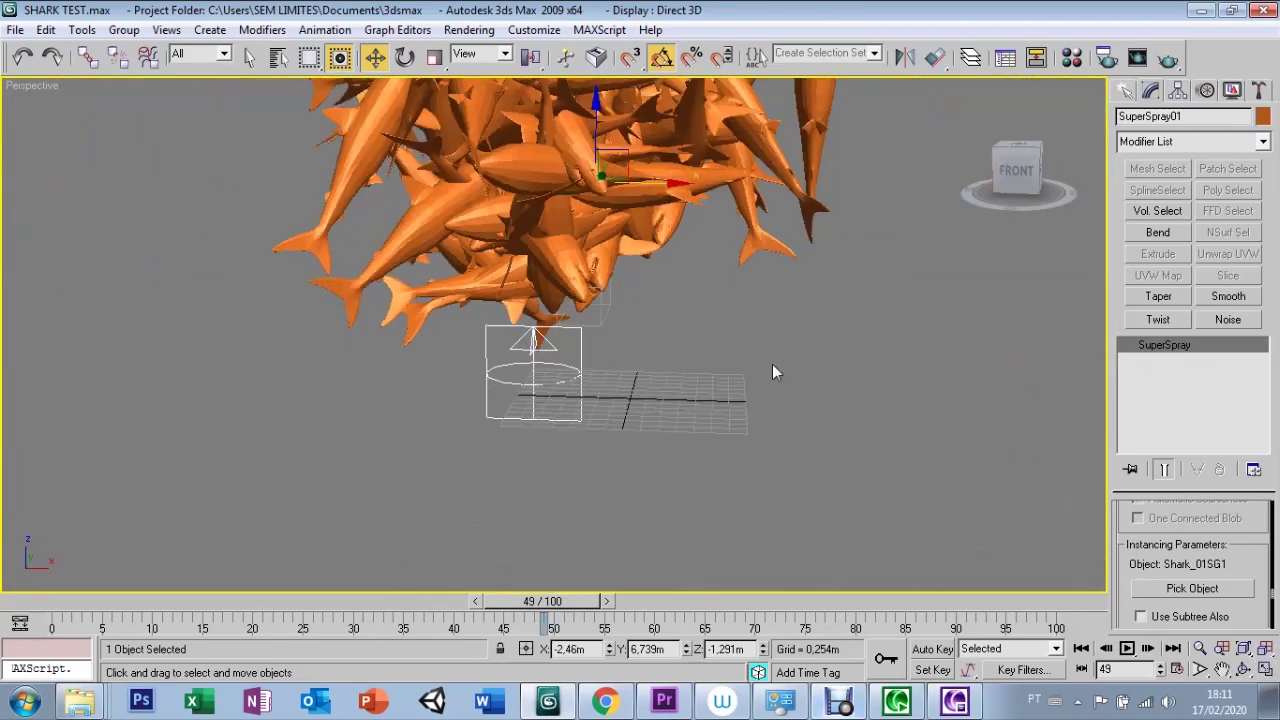
pyautogui.scroll(-2, 773, 371)
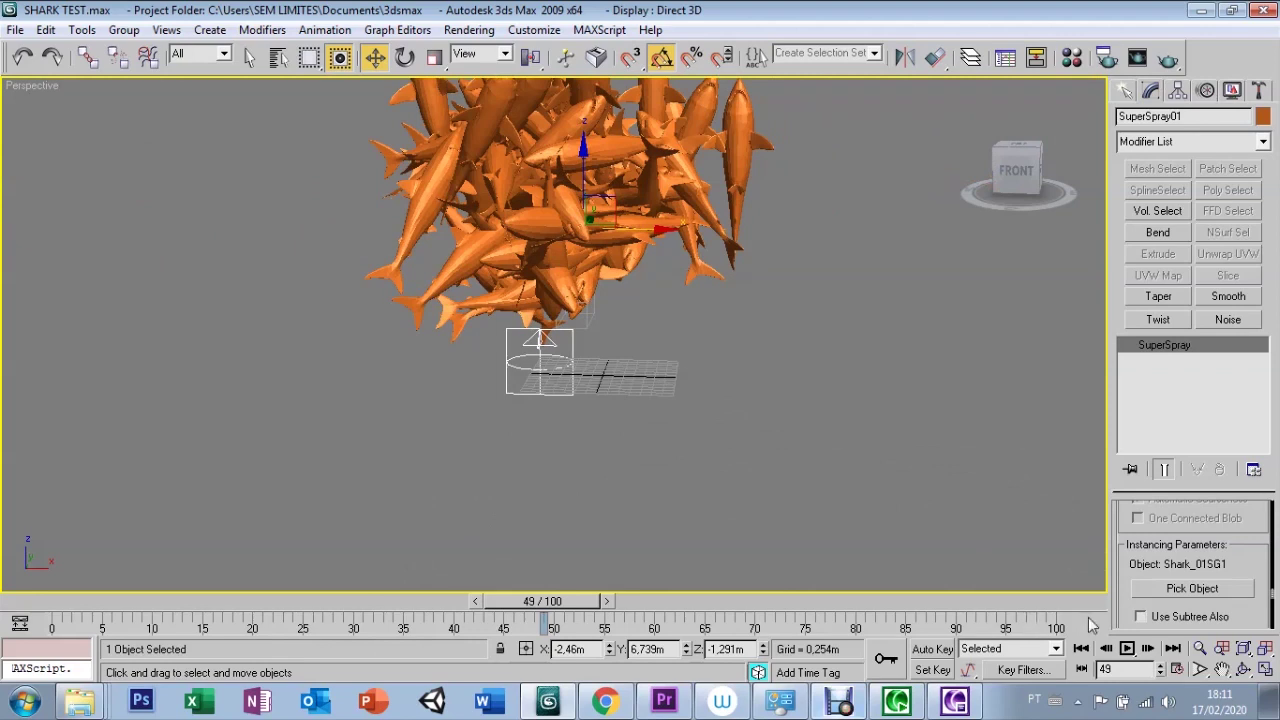
pyautogui.scroll(-2, 1128, 612)
pyautogui.scroll(-2, 1130, 600)
pyautogui.scroll(-2, 1134, 585)
pyautogui.scroll(-2, 1139, 569)
pyautogui.moveTo(1135, 605); pyautogui.dragTo(1141, 524)
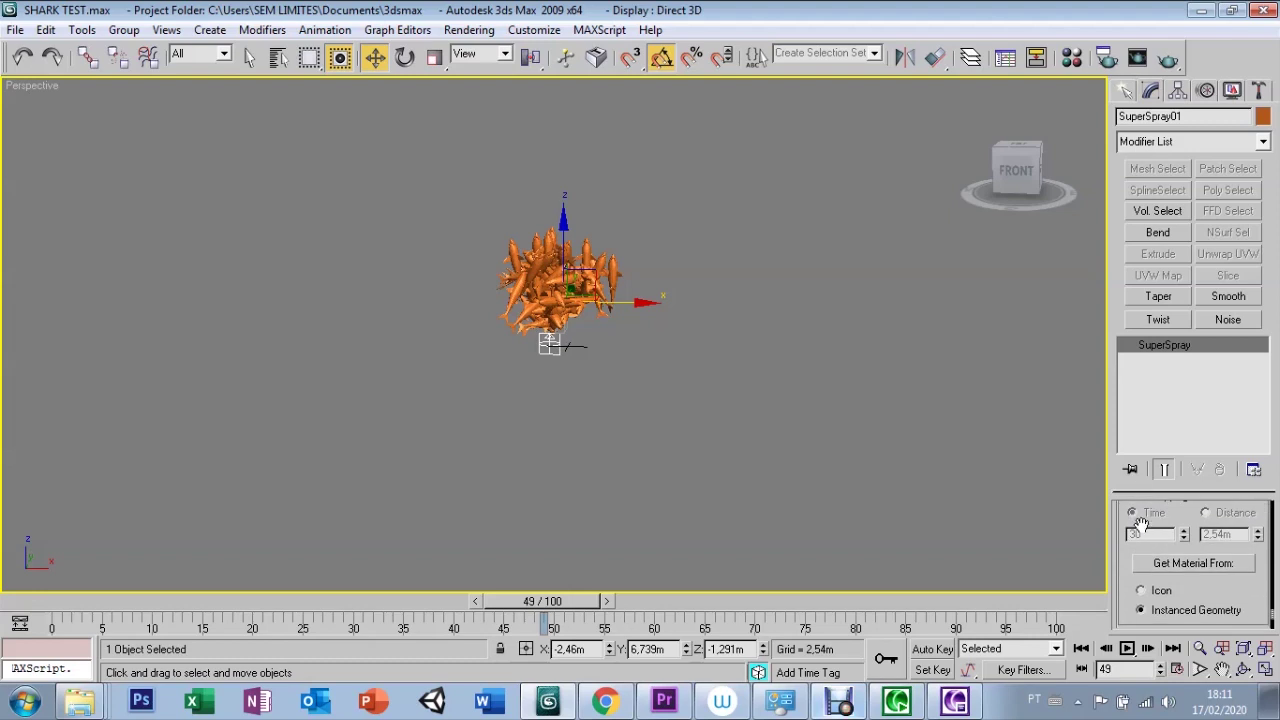
pyautogui.scroll(-3, 1133, 590)
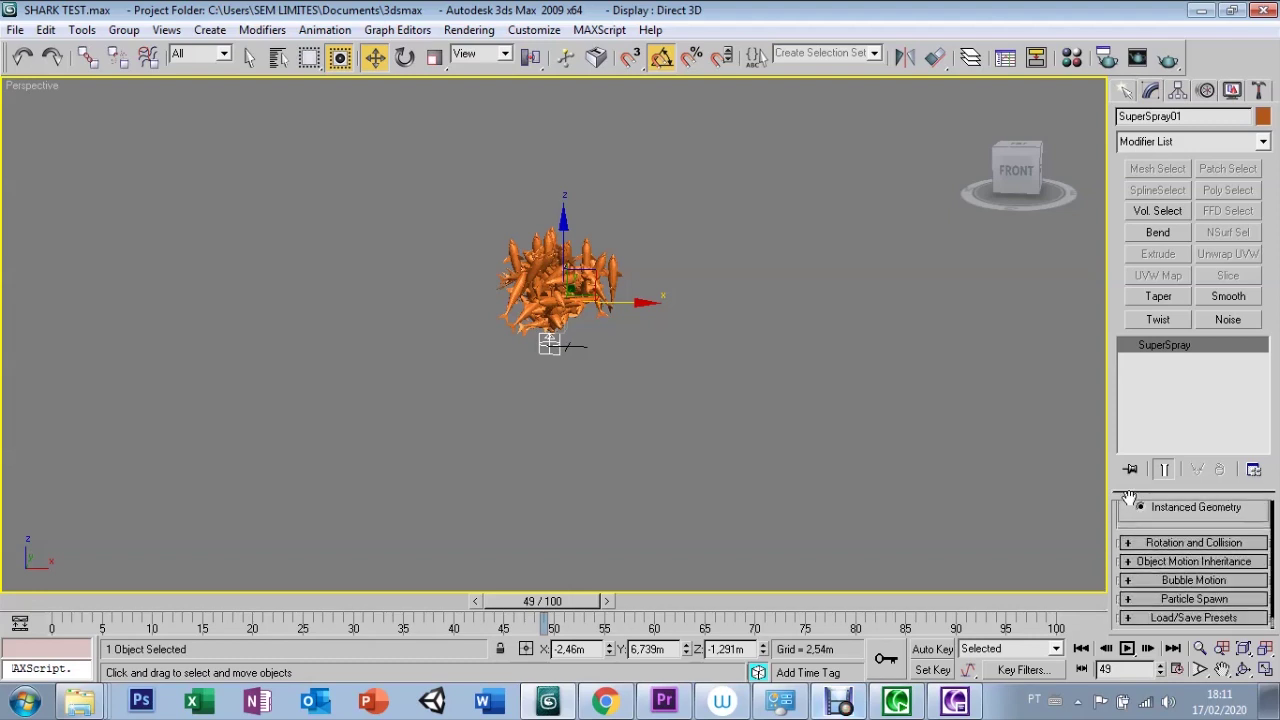
# In Rotation and Collision, set Spin Time 32, Variation 20% and Phase Variation 50%
pyautogui.click(1128, 546)
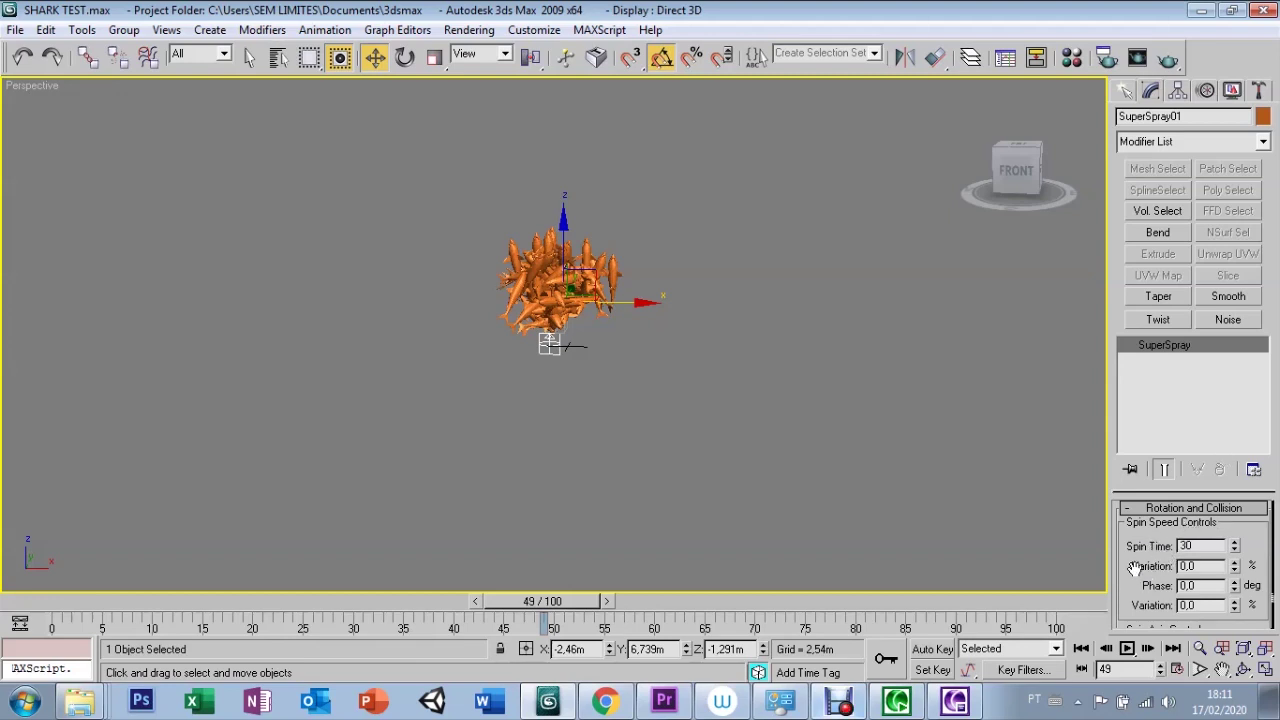
pyautogui.moveTo(1129, 539)
pyautogui.mouseDown()
pyautogui.moveTo(1133, 578)
pyautogui.moveTo(1225, 527)
pyautogui.mouseUp()
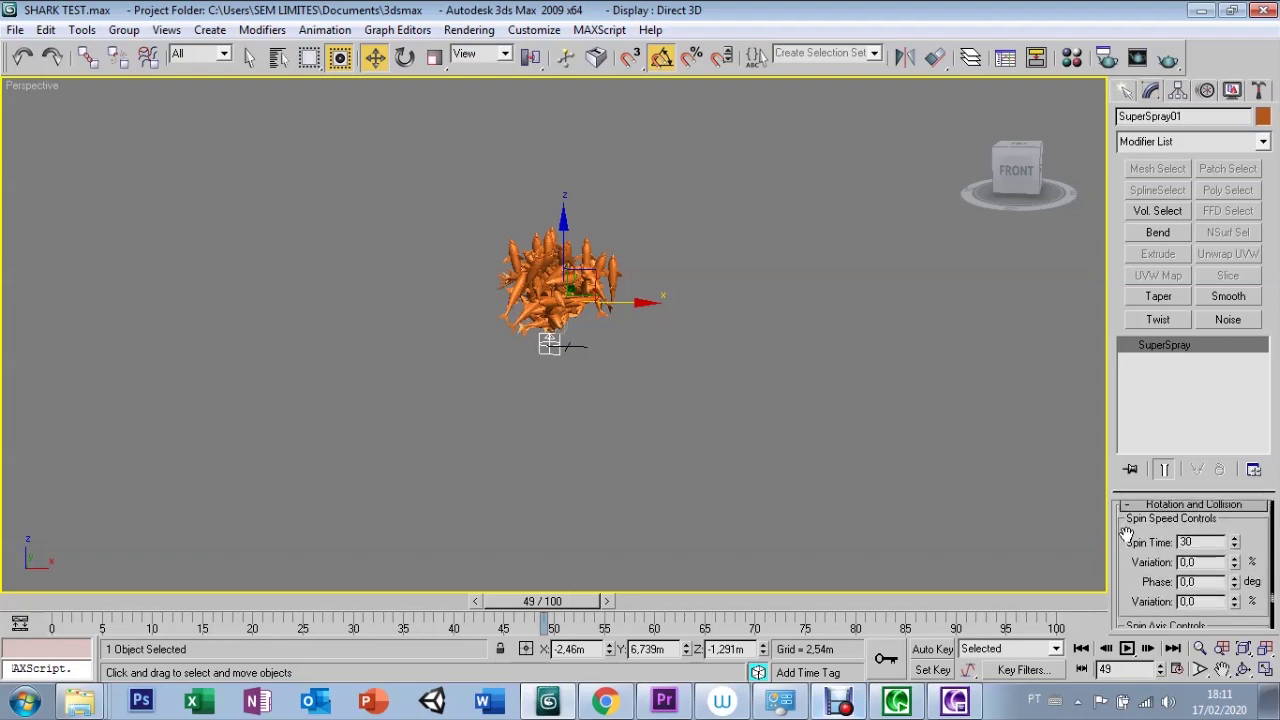
pyautogui.write('32')
pyautogui.click(1187, 541)
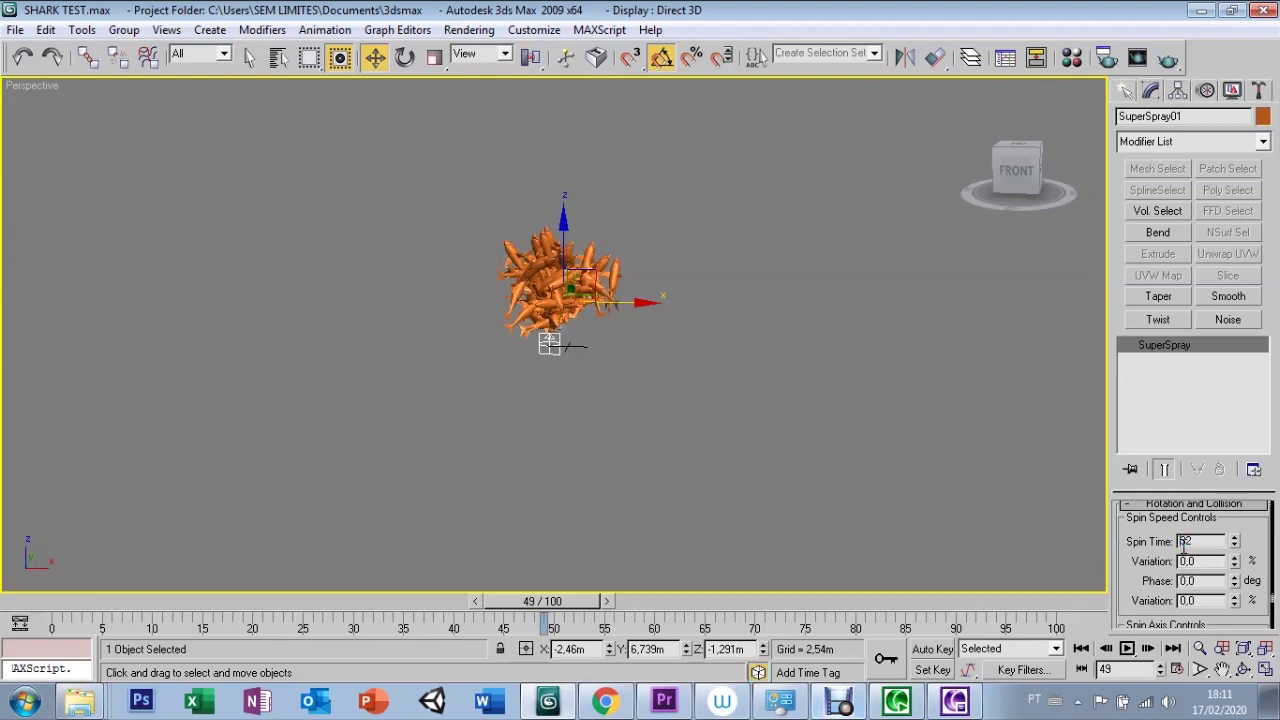
pyautogui.click(1202, 561)
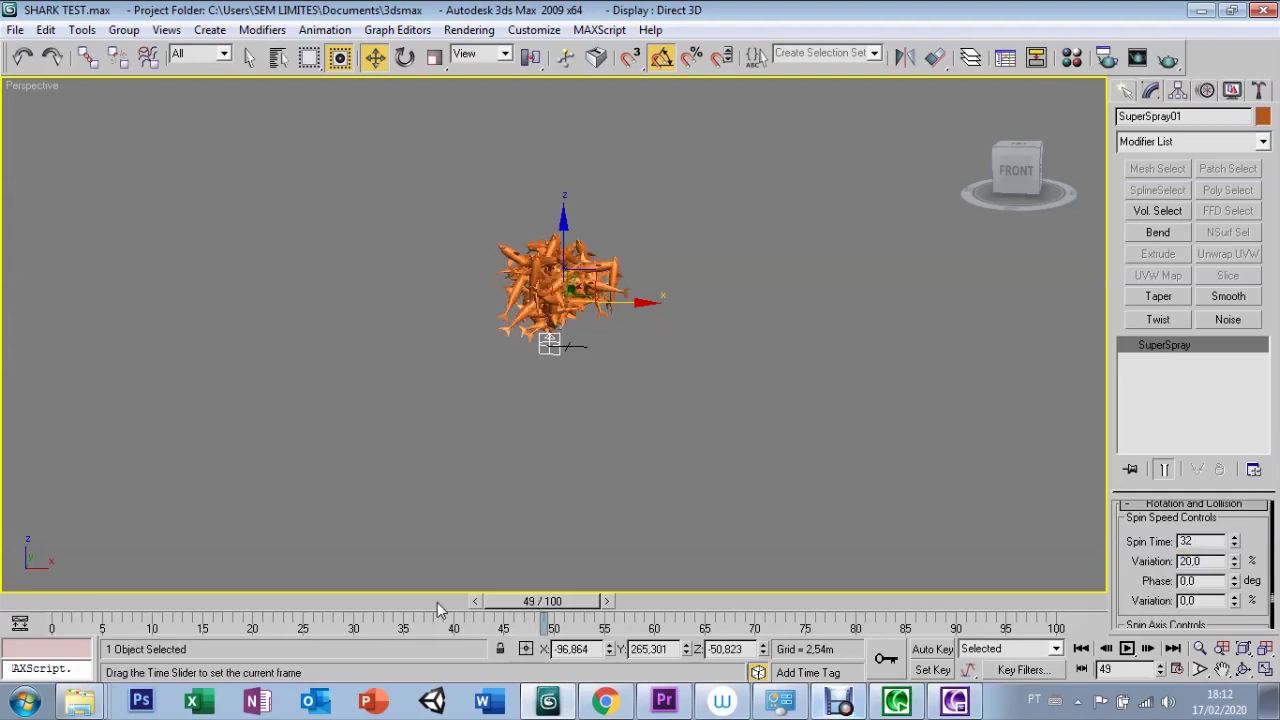
pyautogui.click(472, 601)
pyautogui.moveTo(532, 601)
pyautogui.mouseDown()
pyautogui.moveTo(466, 601)
pyautogui.moveTo(705, 603)
pyautogui.mouseUp()
pyautogui.moveTo(1136, 593)
pyautogui.mouseDown()
pyautogui.moveTo(1136, 505)
pyautogui.moveTo(1136, 554)
pyautogui.mouseUp()
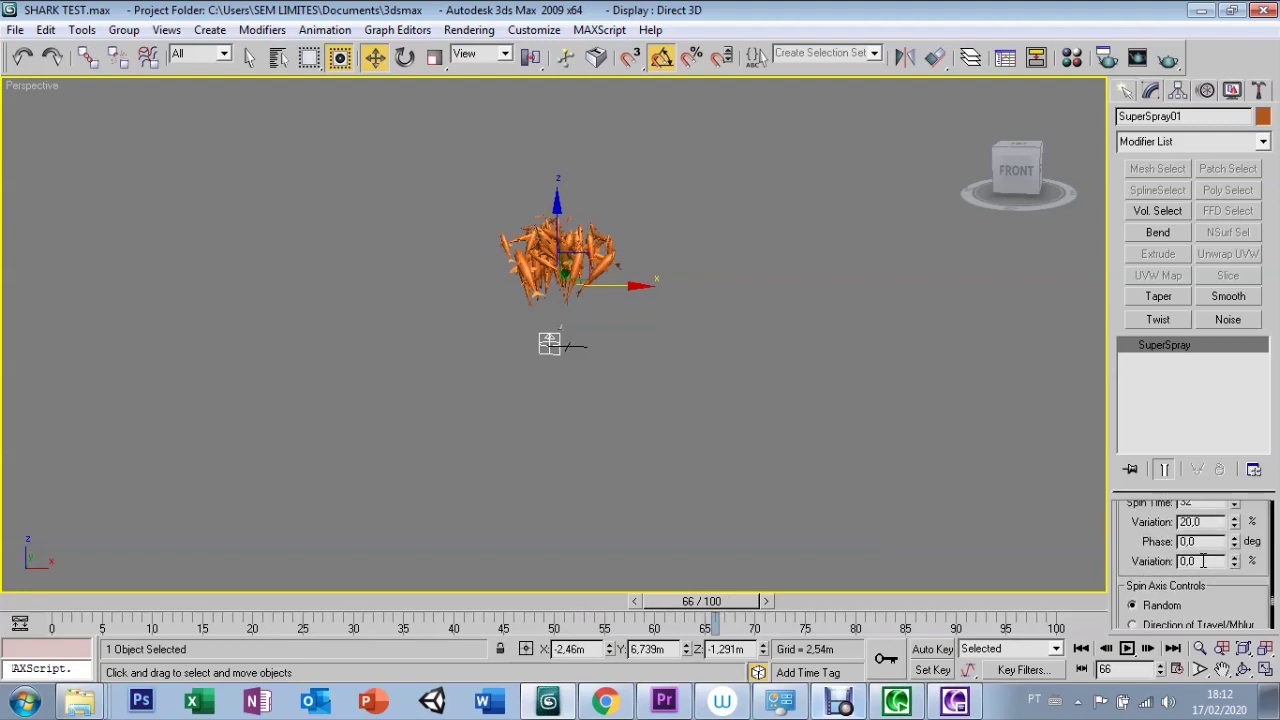